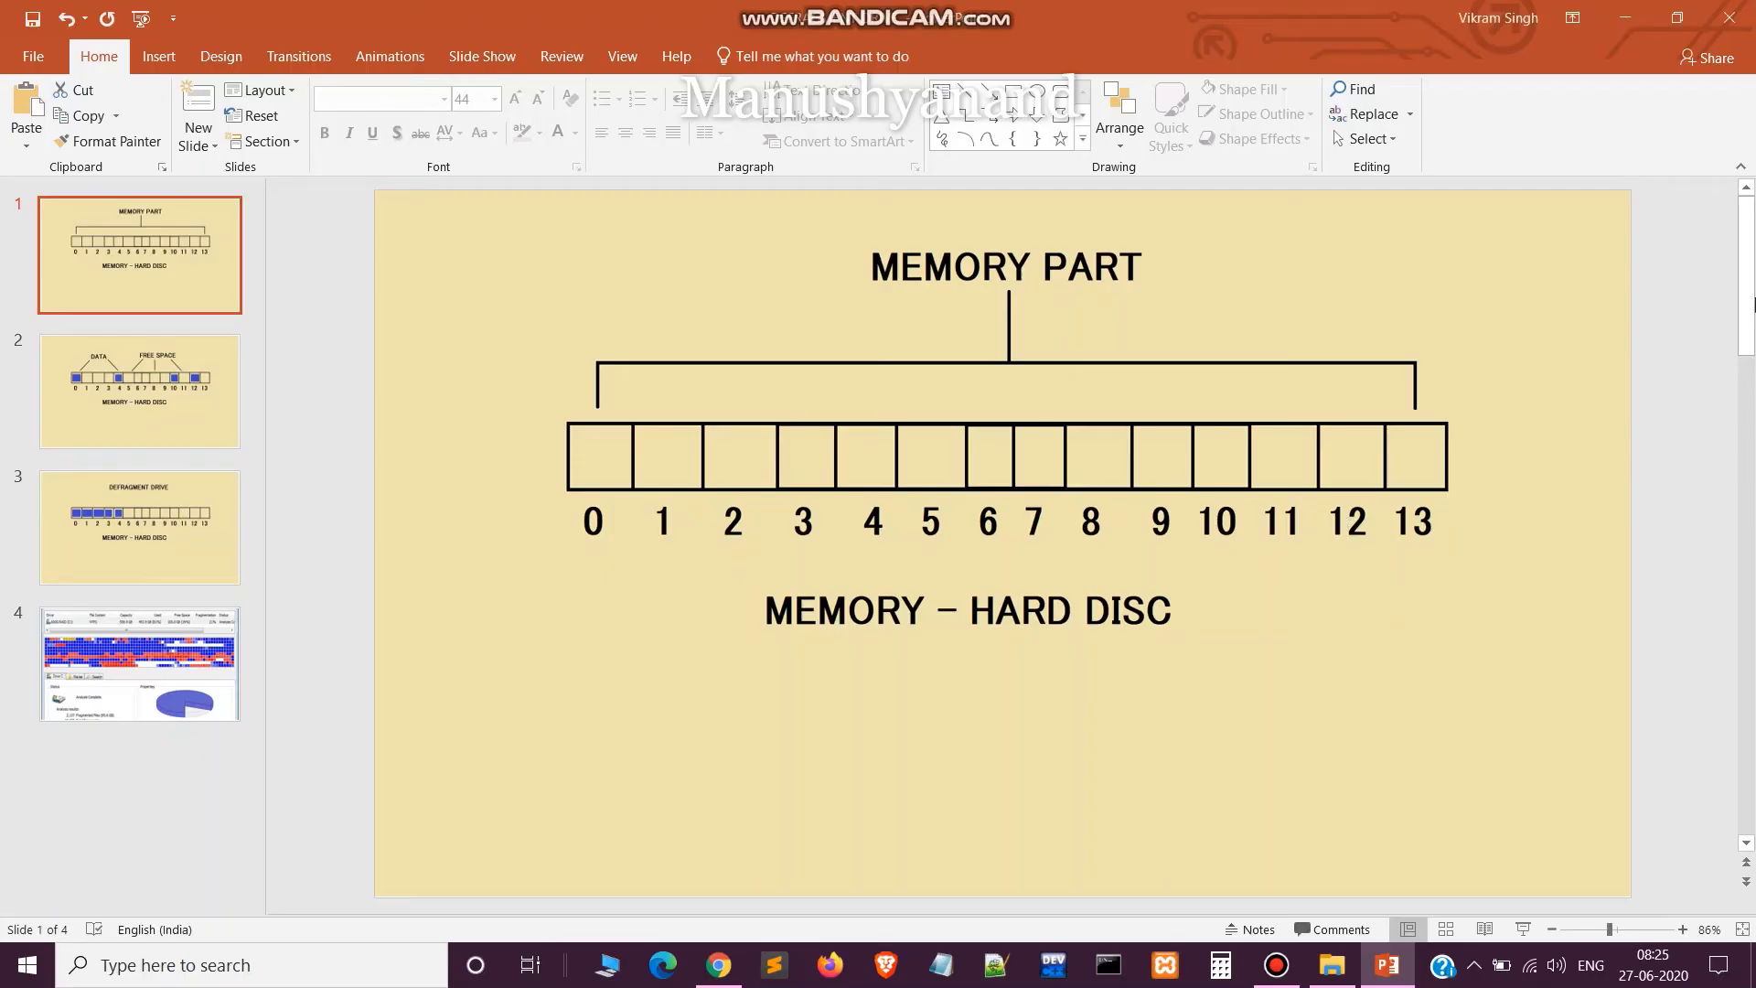
Step: Minimize the memory diagram presentation and refresh the desktop
{"action": "left_click", "coordinate": [1628, 18]}
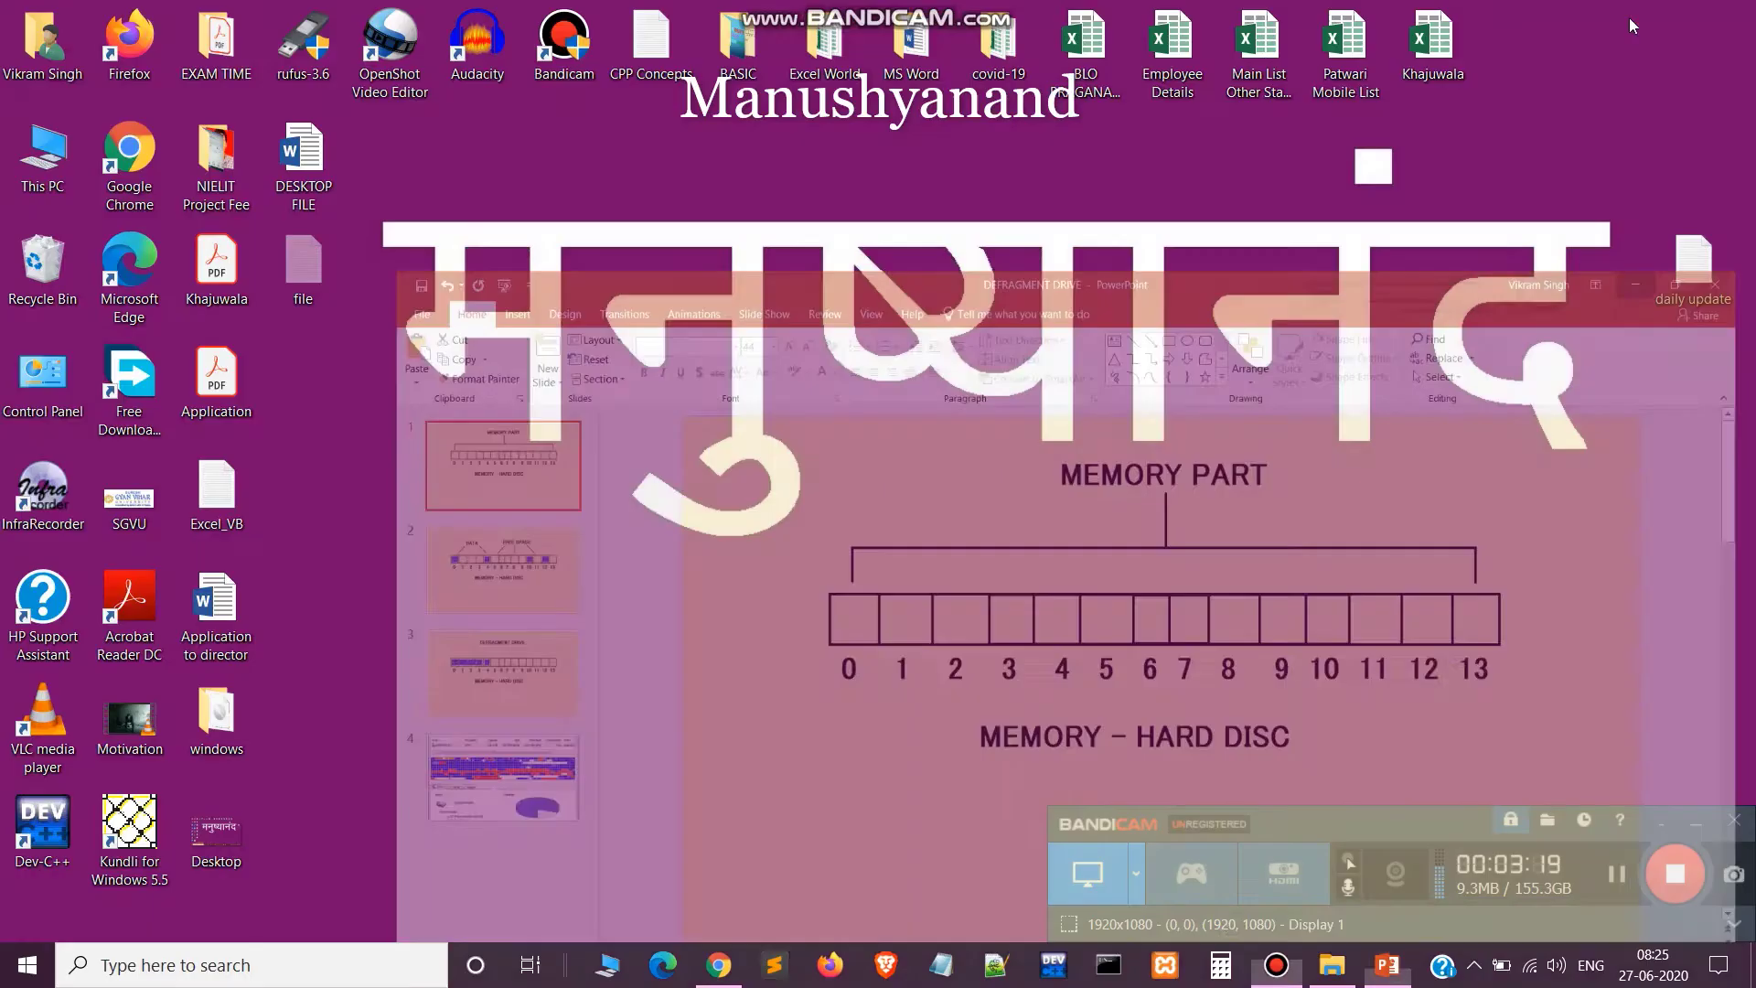
{"action": "right_click", "coordinate": [851, 192]}
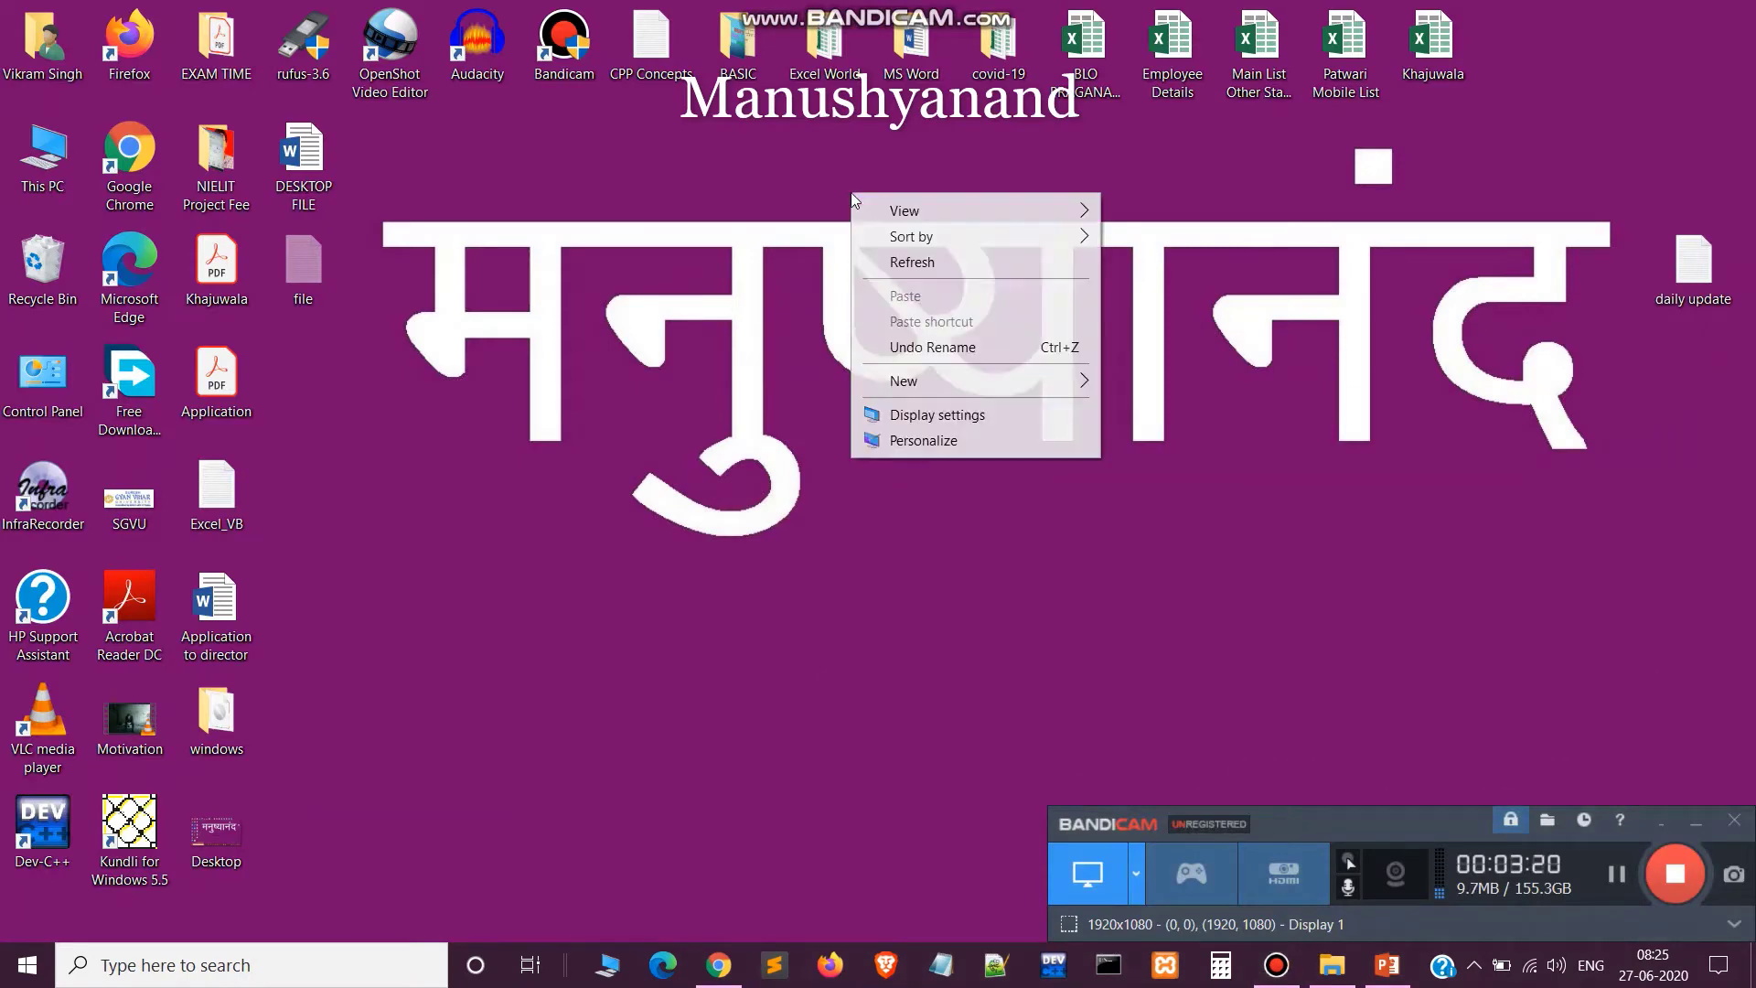
{"action": "left_click", "coordinate": [891, 255]}
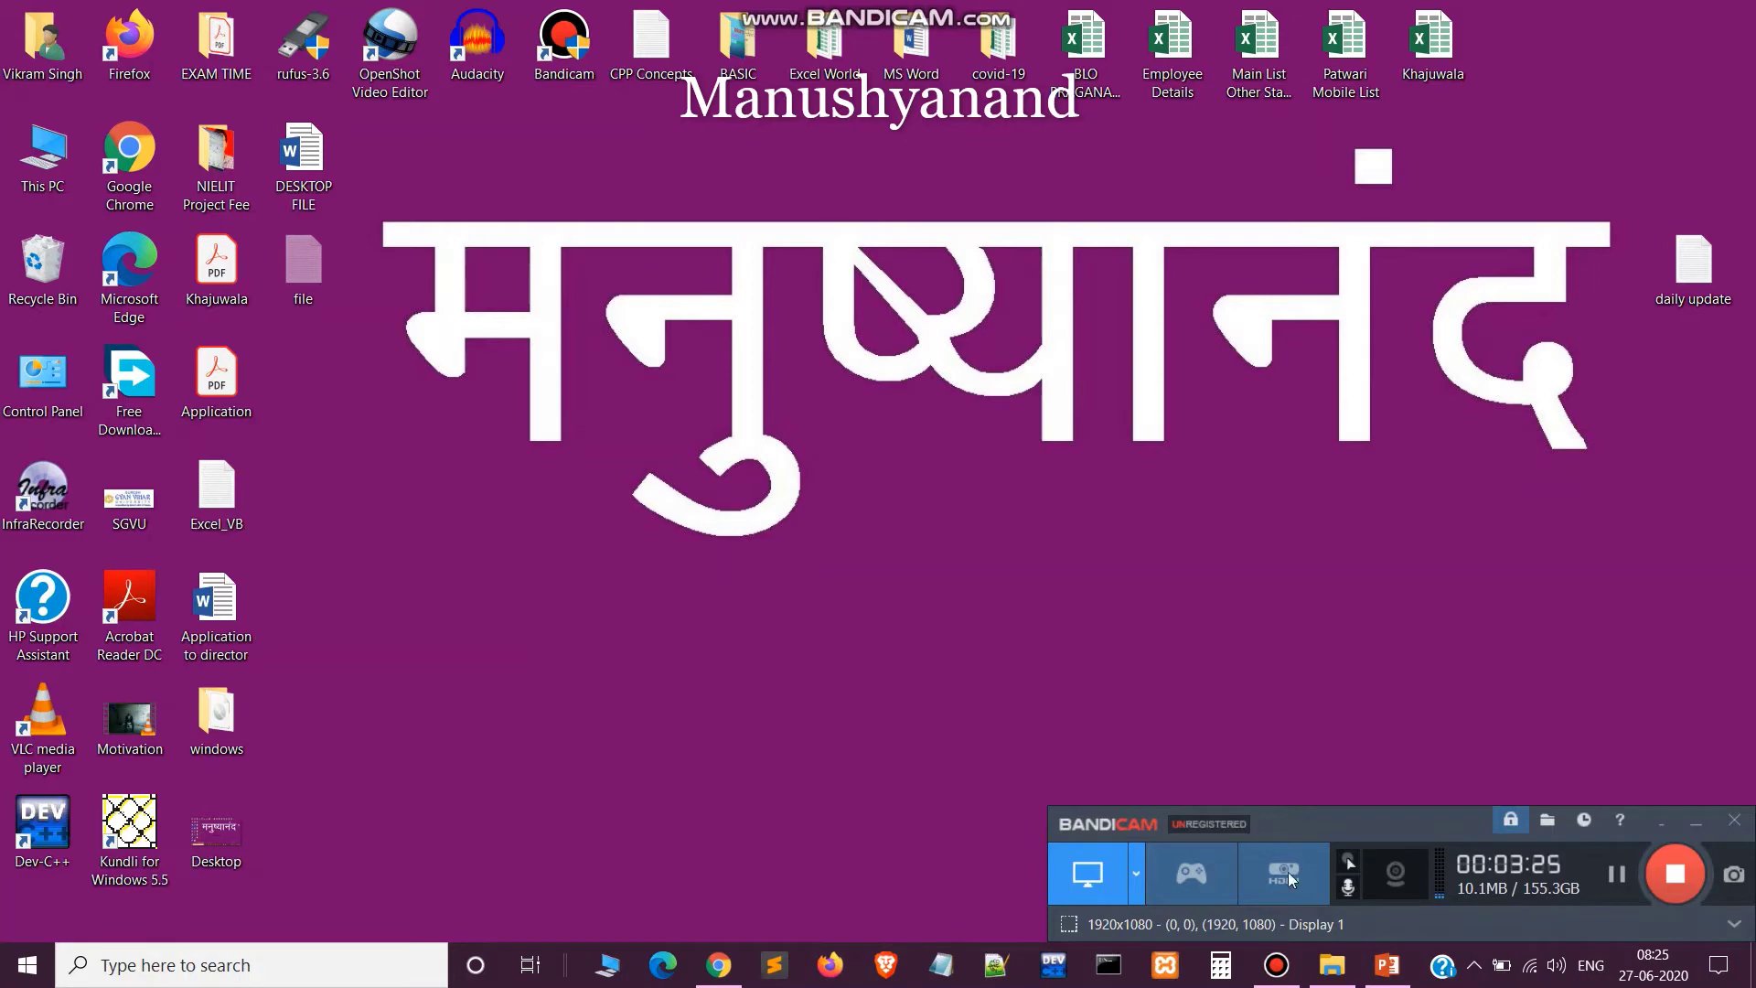
Step: Switch to File Explorer, show This PC and refresh its list of folders and drives
{"action": "left_click", "coordinate": [1332, 972]}
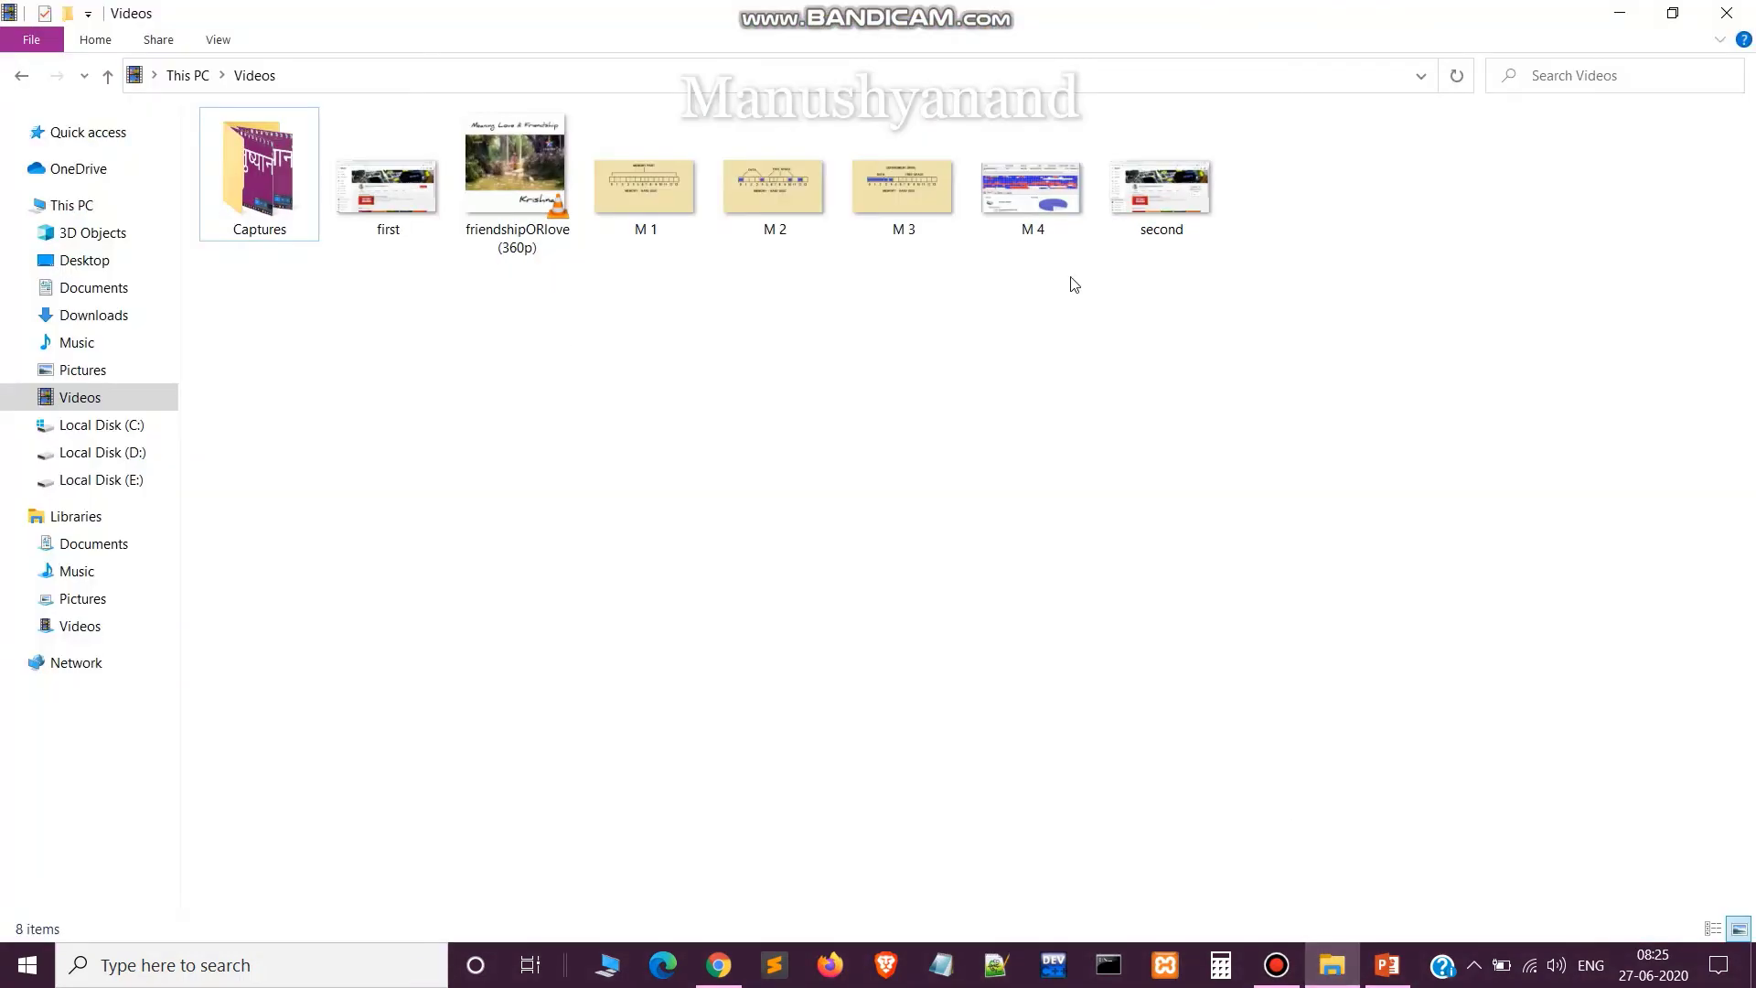
{"action": "left_click", "coordinate": [102, 211]}
{"action": "left_click", "coordinate": [542, 462]}
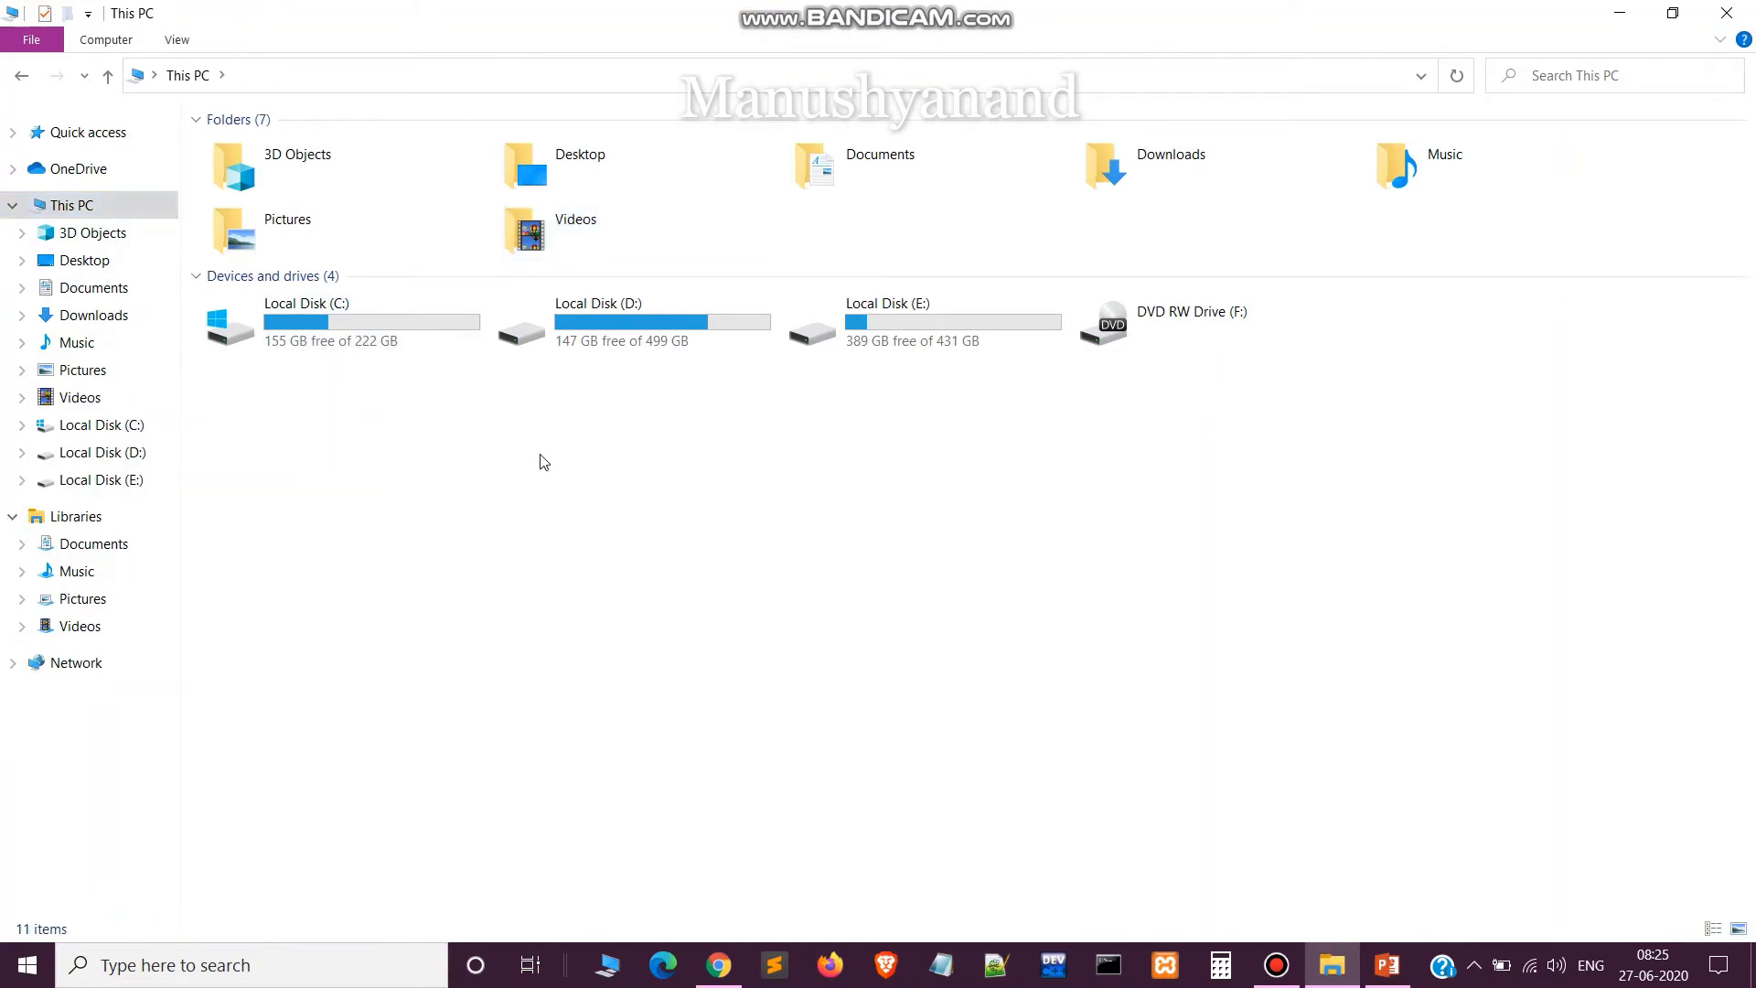
{"action": "right_click", "coordinate": [542, 462]}
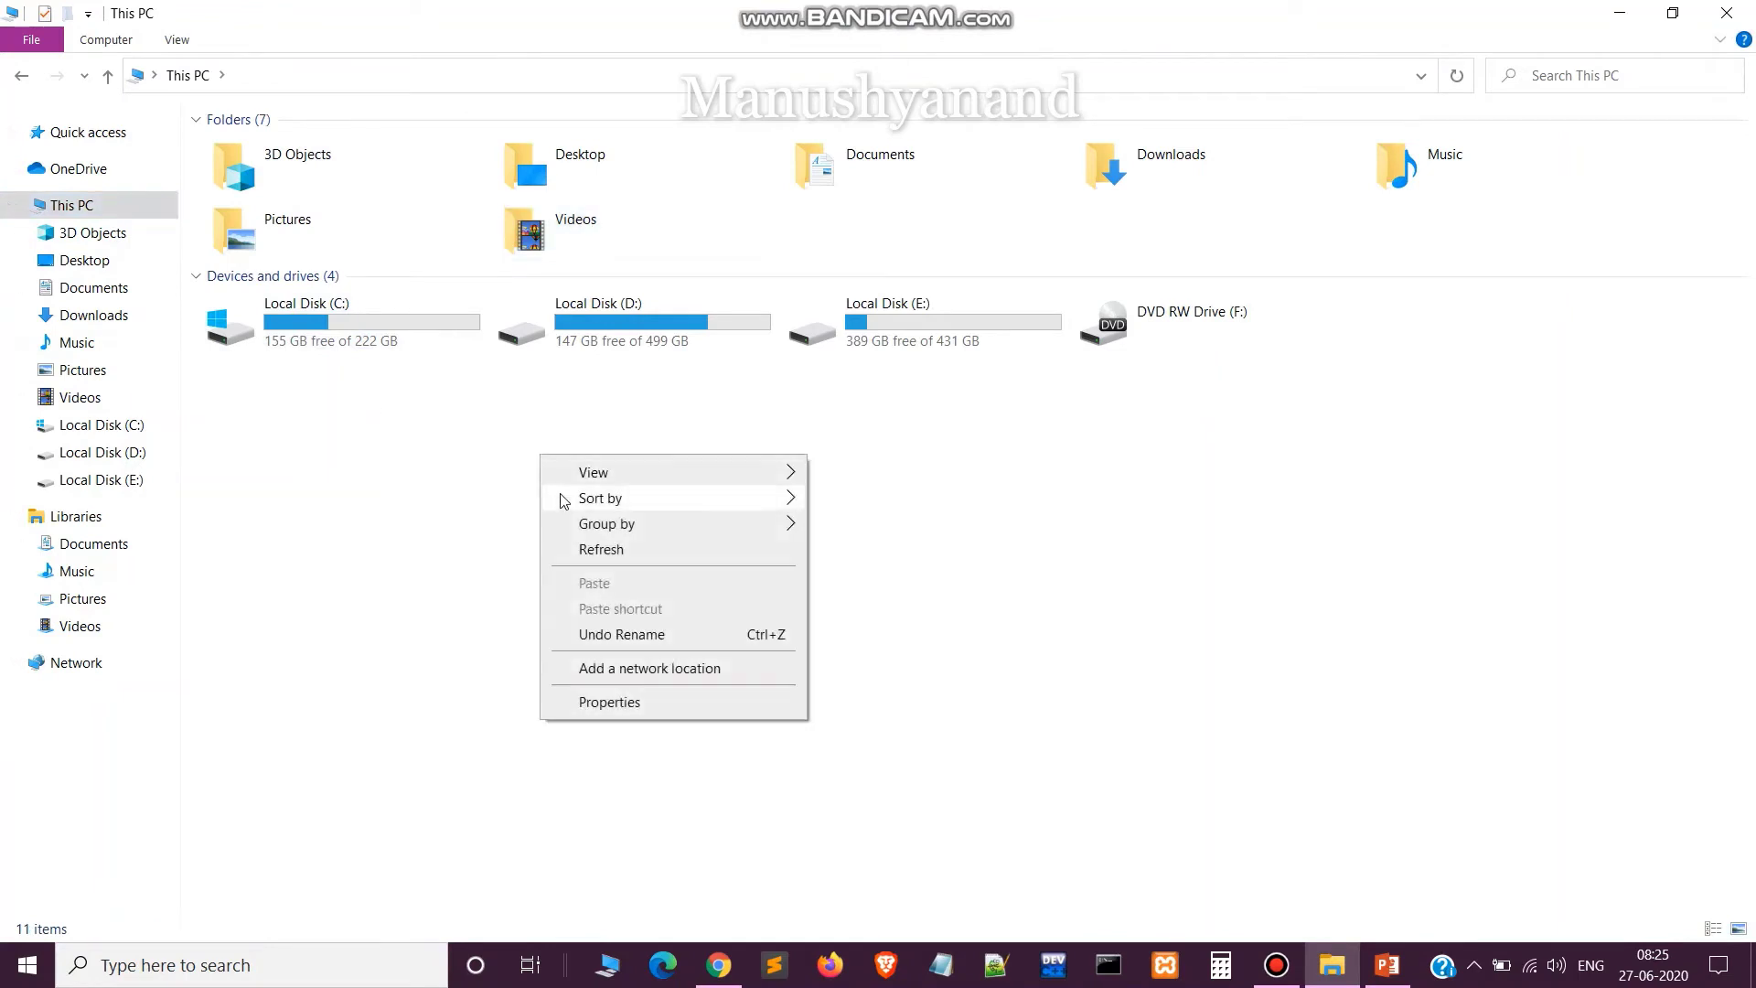
{"action": "left_click", "coordinate": [583, 554]}
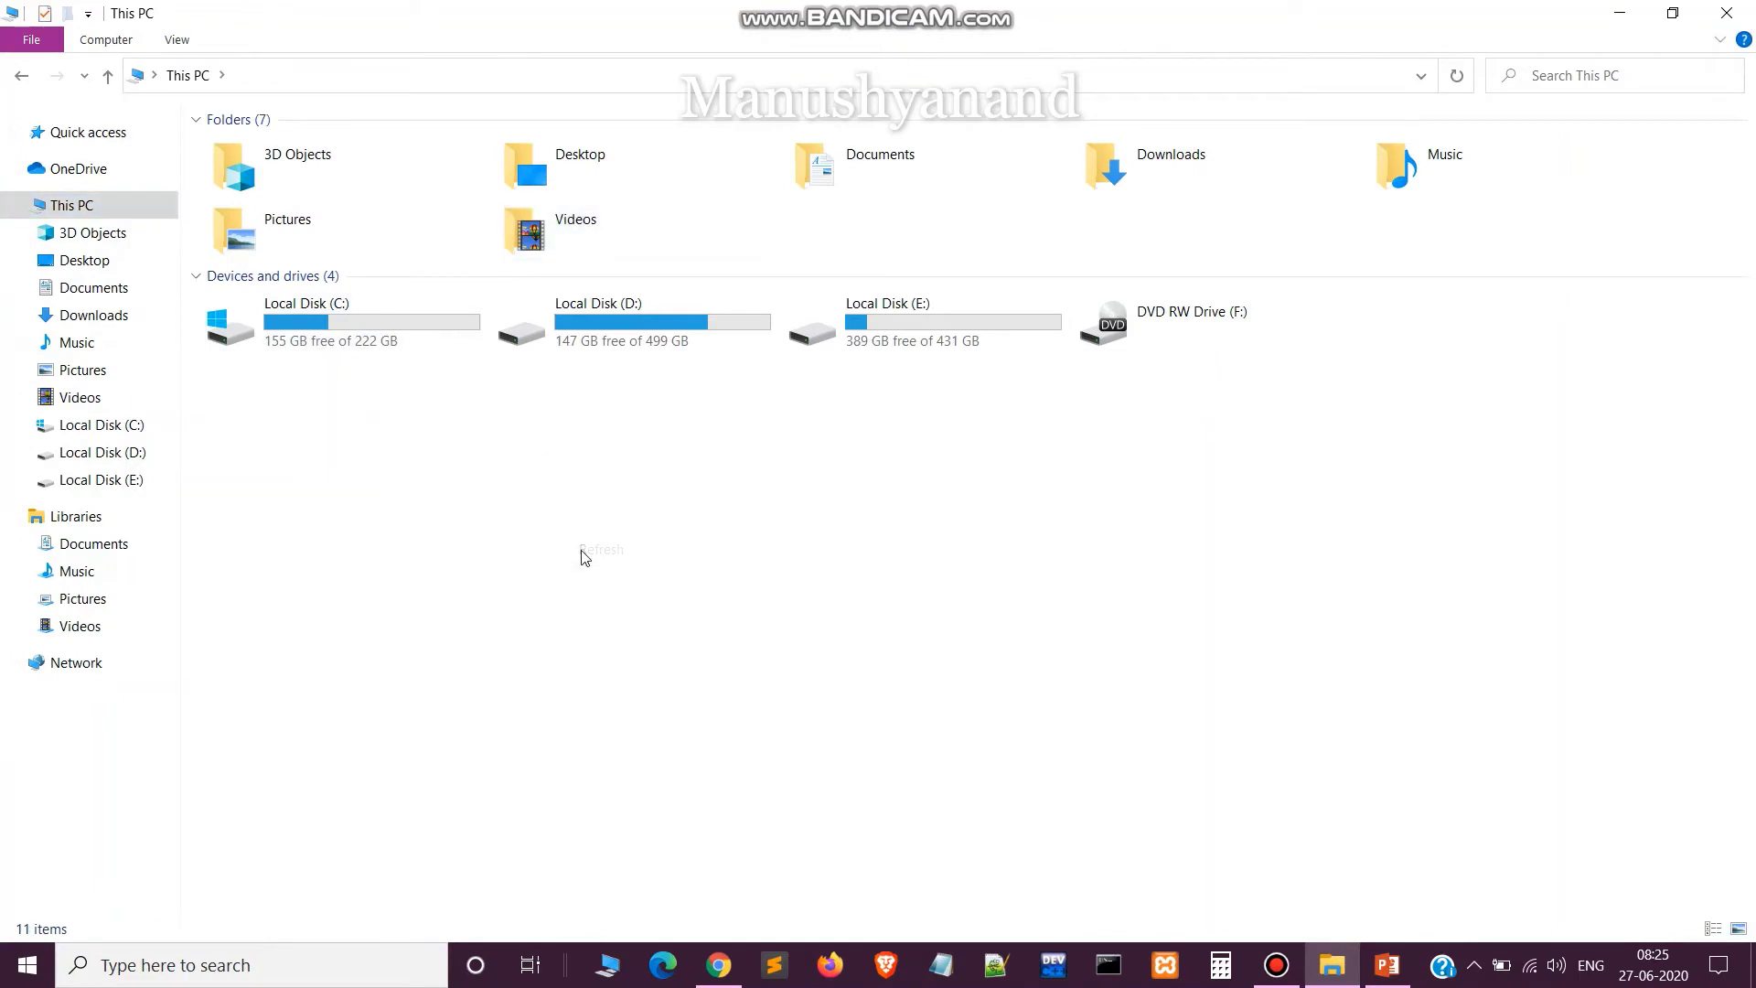
Step: Run Disk Cleanup from the properties of Local Disk (D:), permanently deleting the DirectX Shader Cache and Recycle Bin files
{"action": "left_click", "coordinate": [744, 324]}
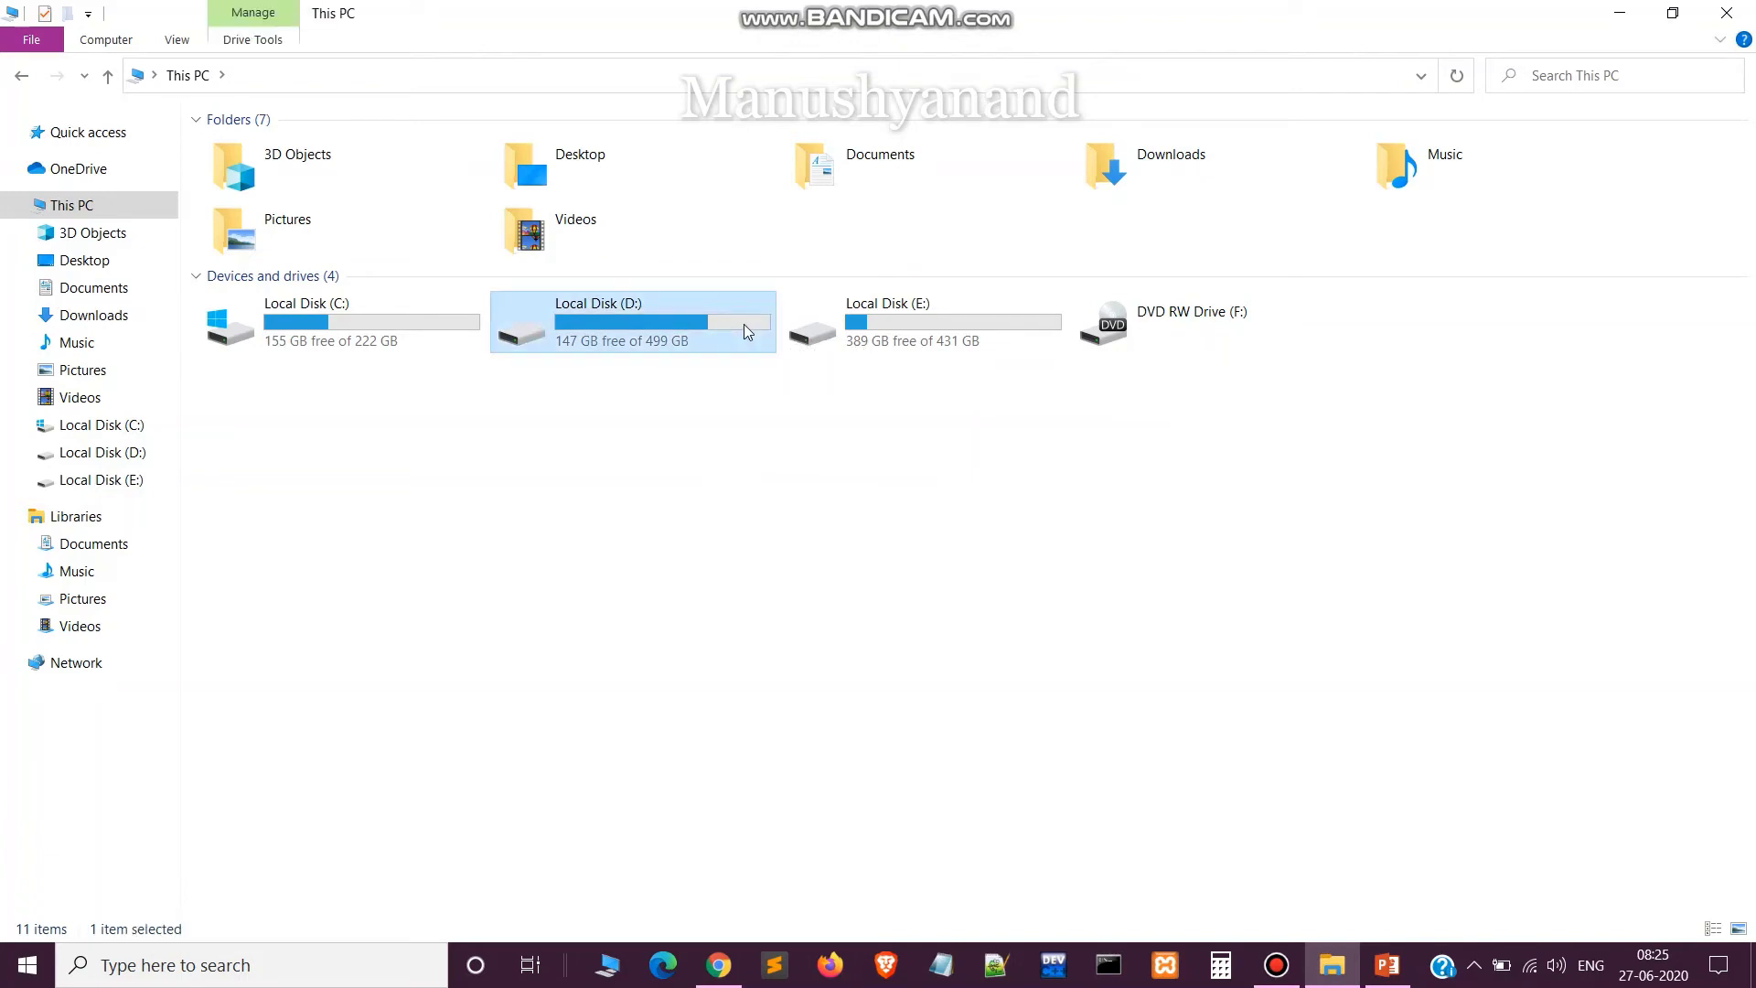
{"action": "right_click", "coordinate": [745, 326]}
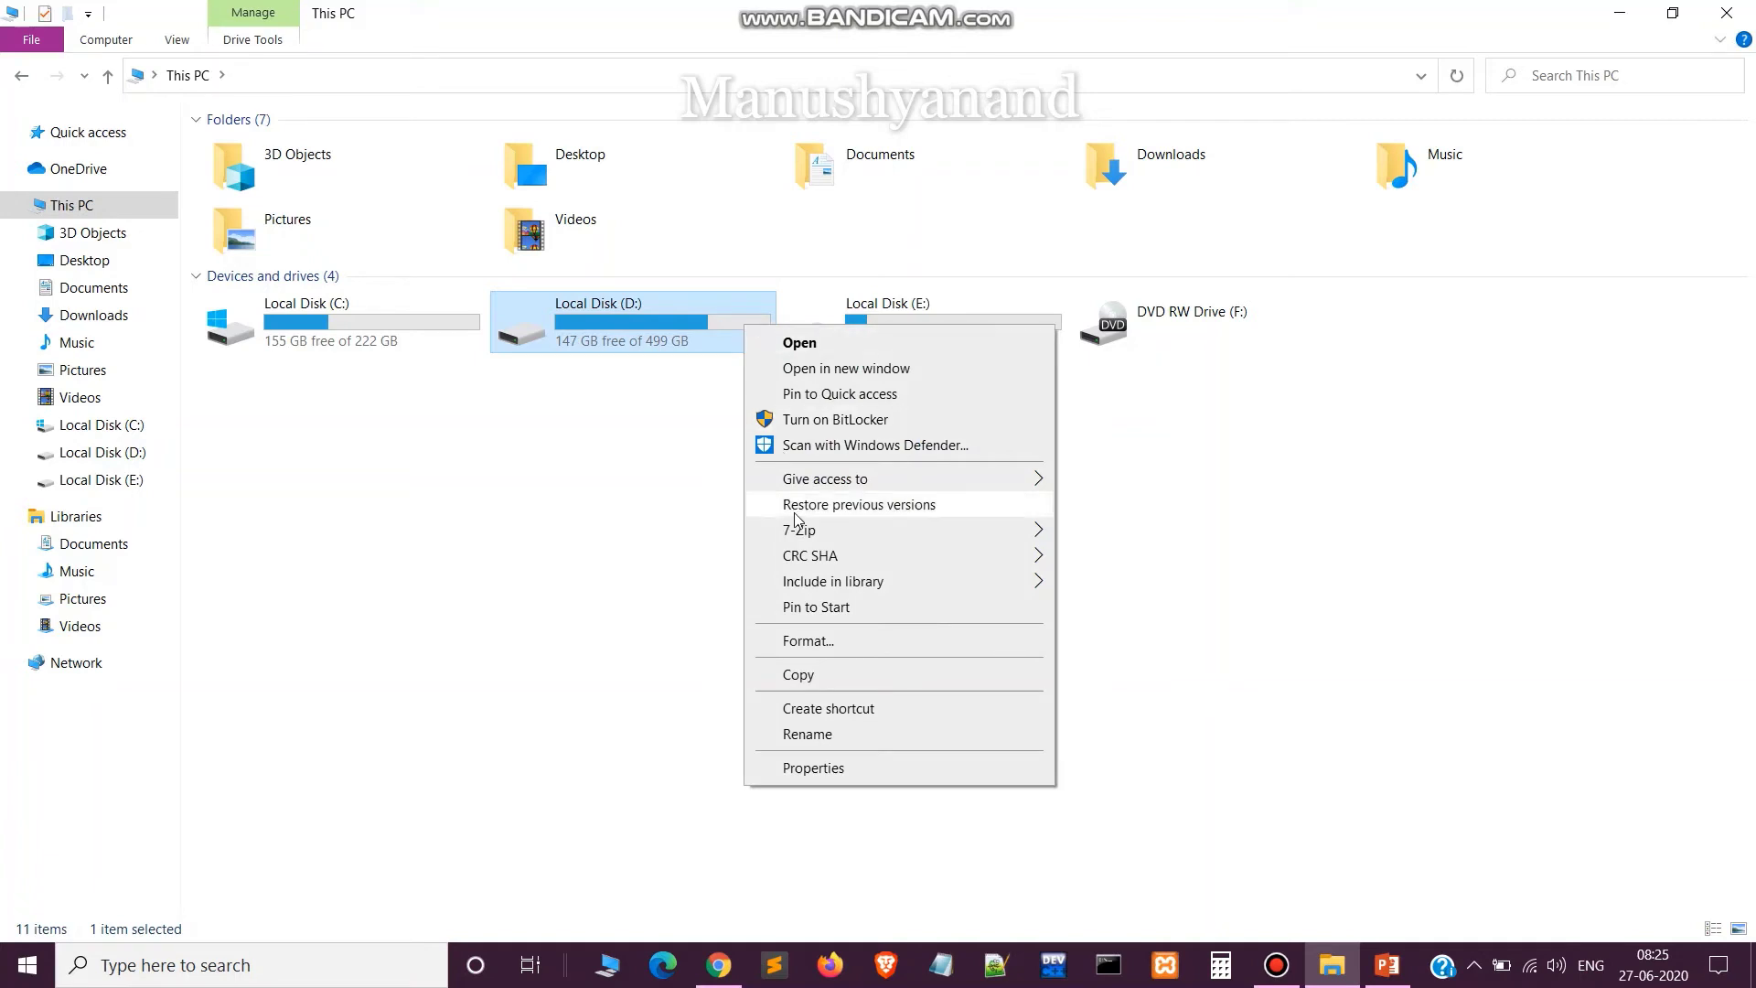
{"action": "left_click", "coordinate": [830, 771]}
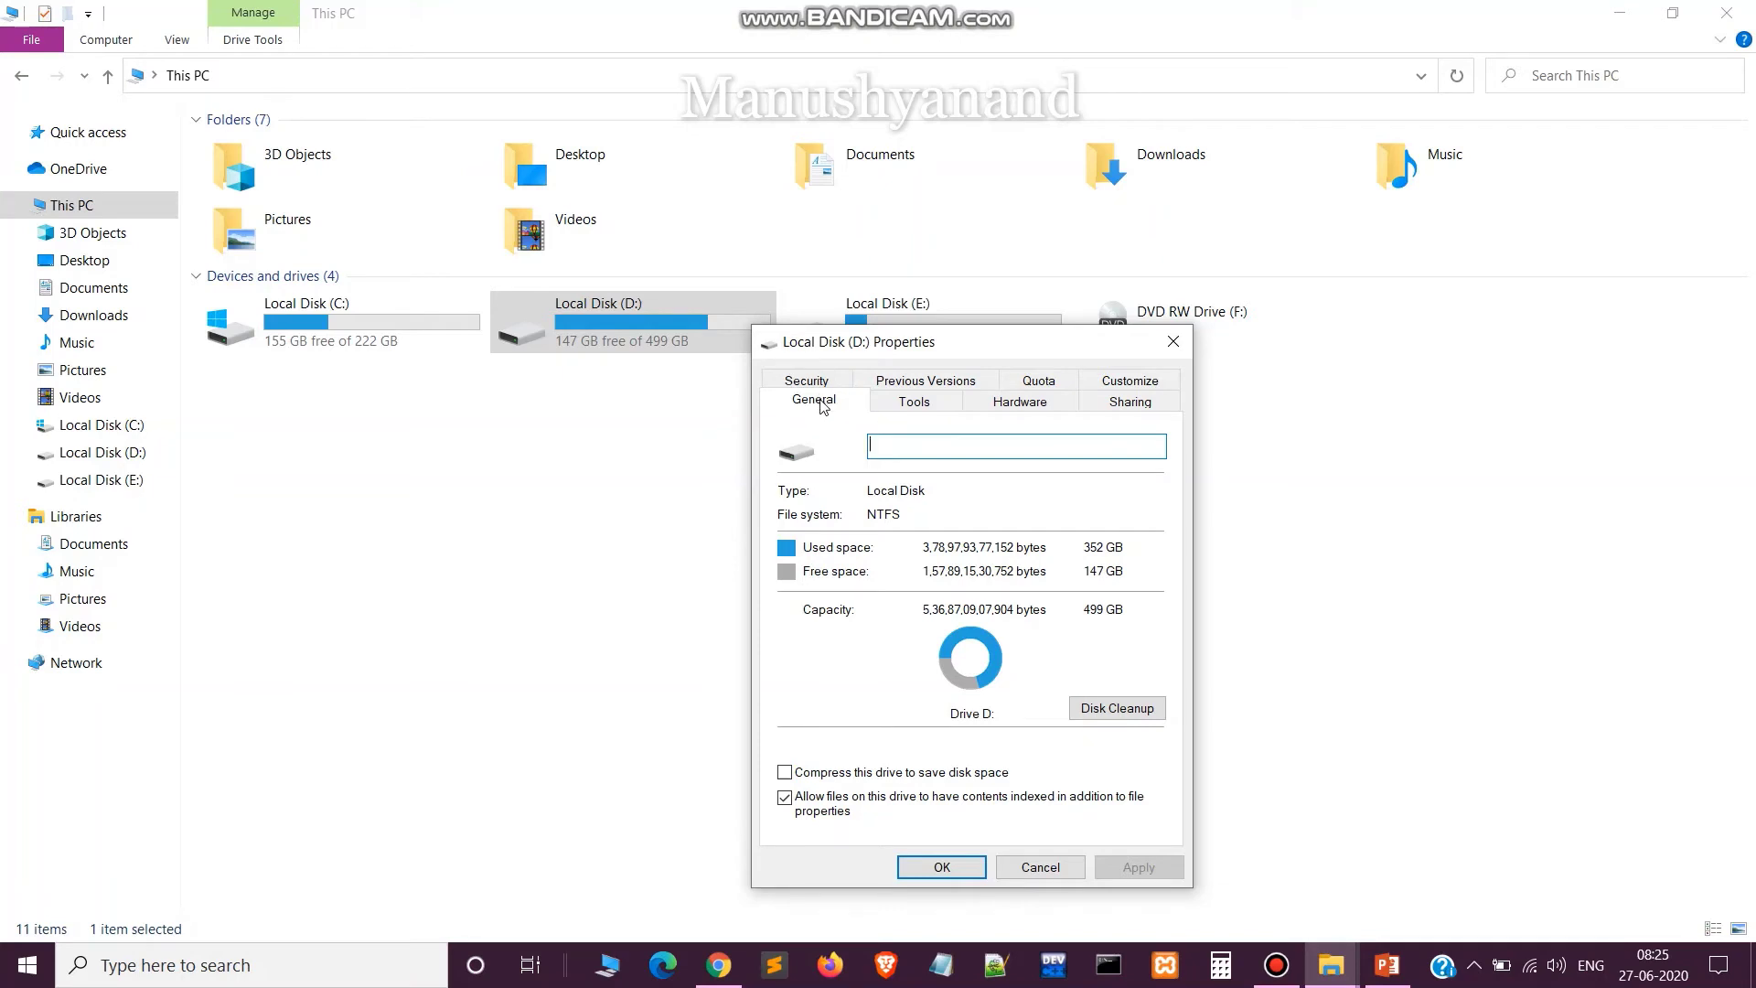
{"action": "left_click", "coordinate": [1117, 711]}
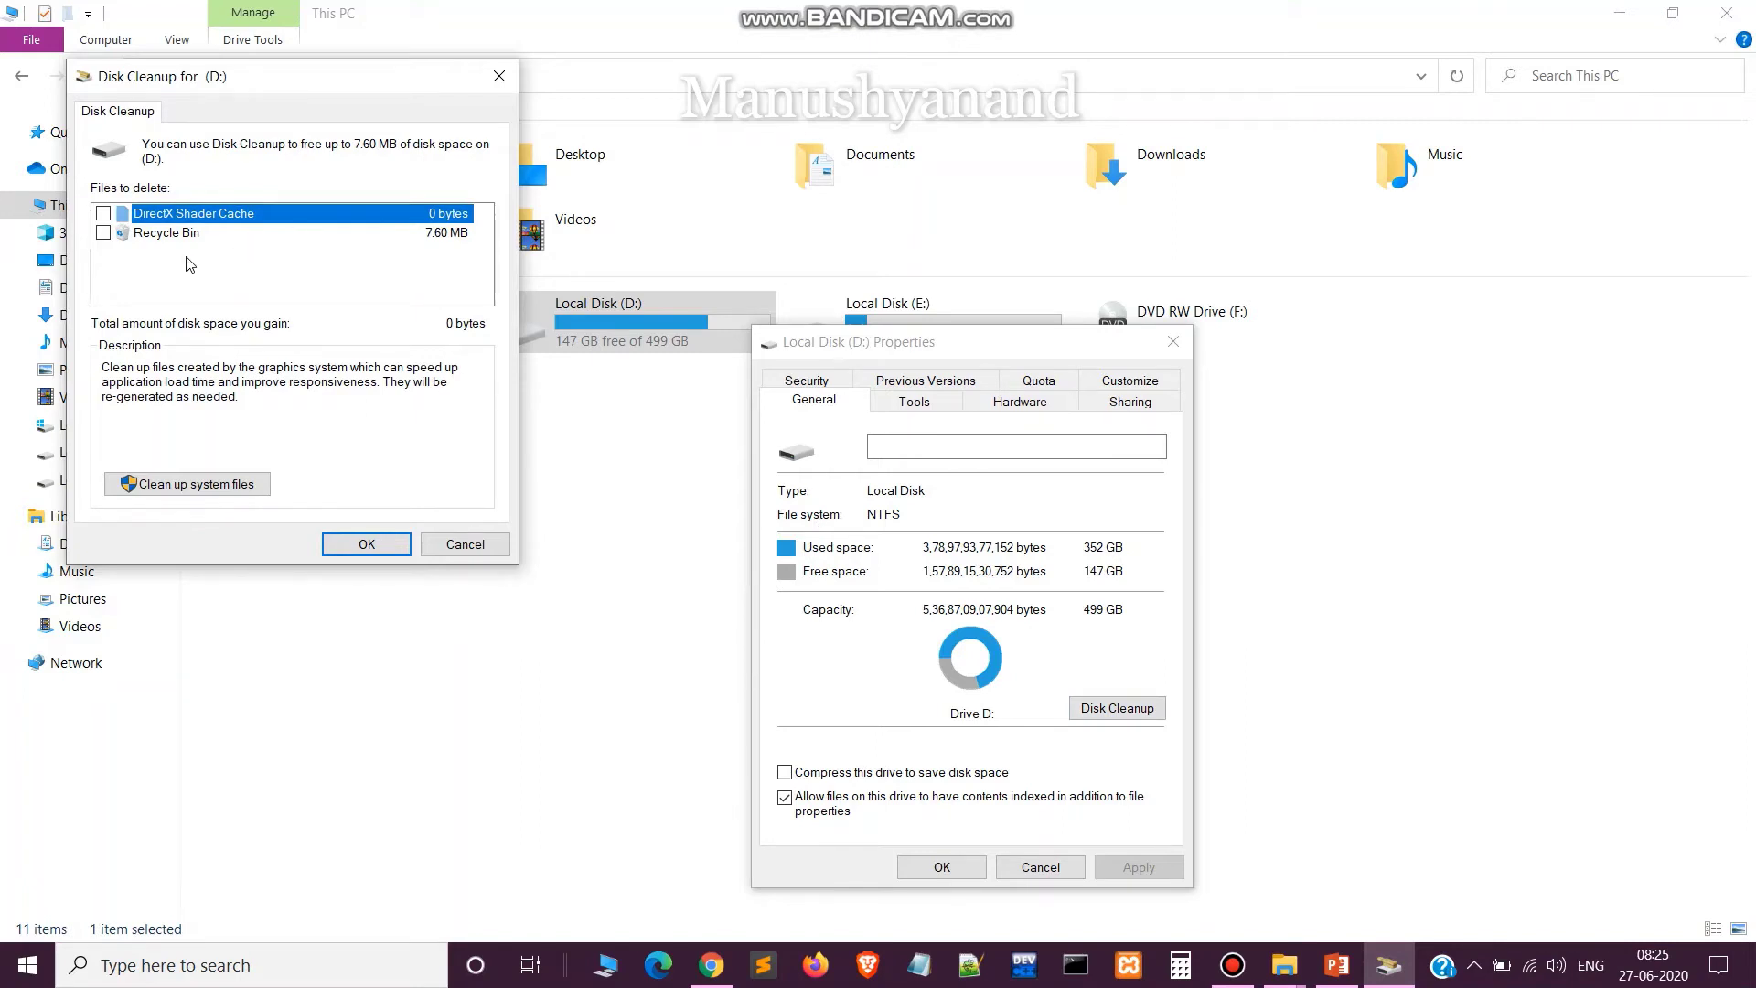
{"action": "left_click", "coordinate": [104, 234]}
{"action": "left_click", "coordinate": [368, 545]}
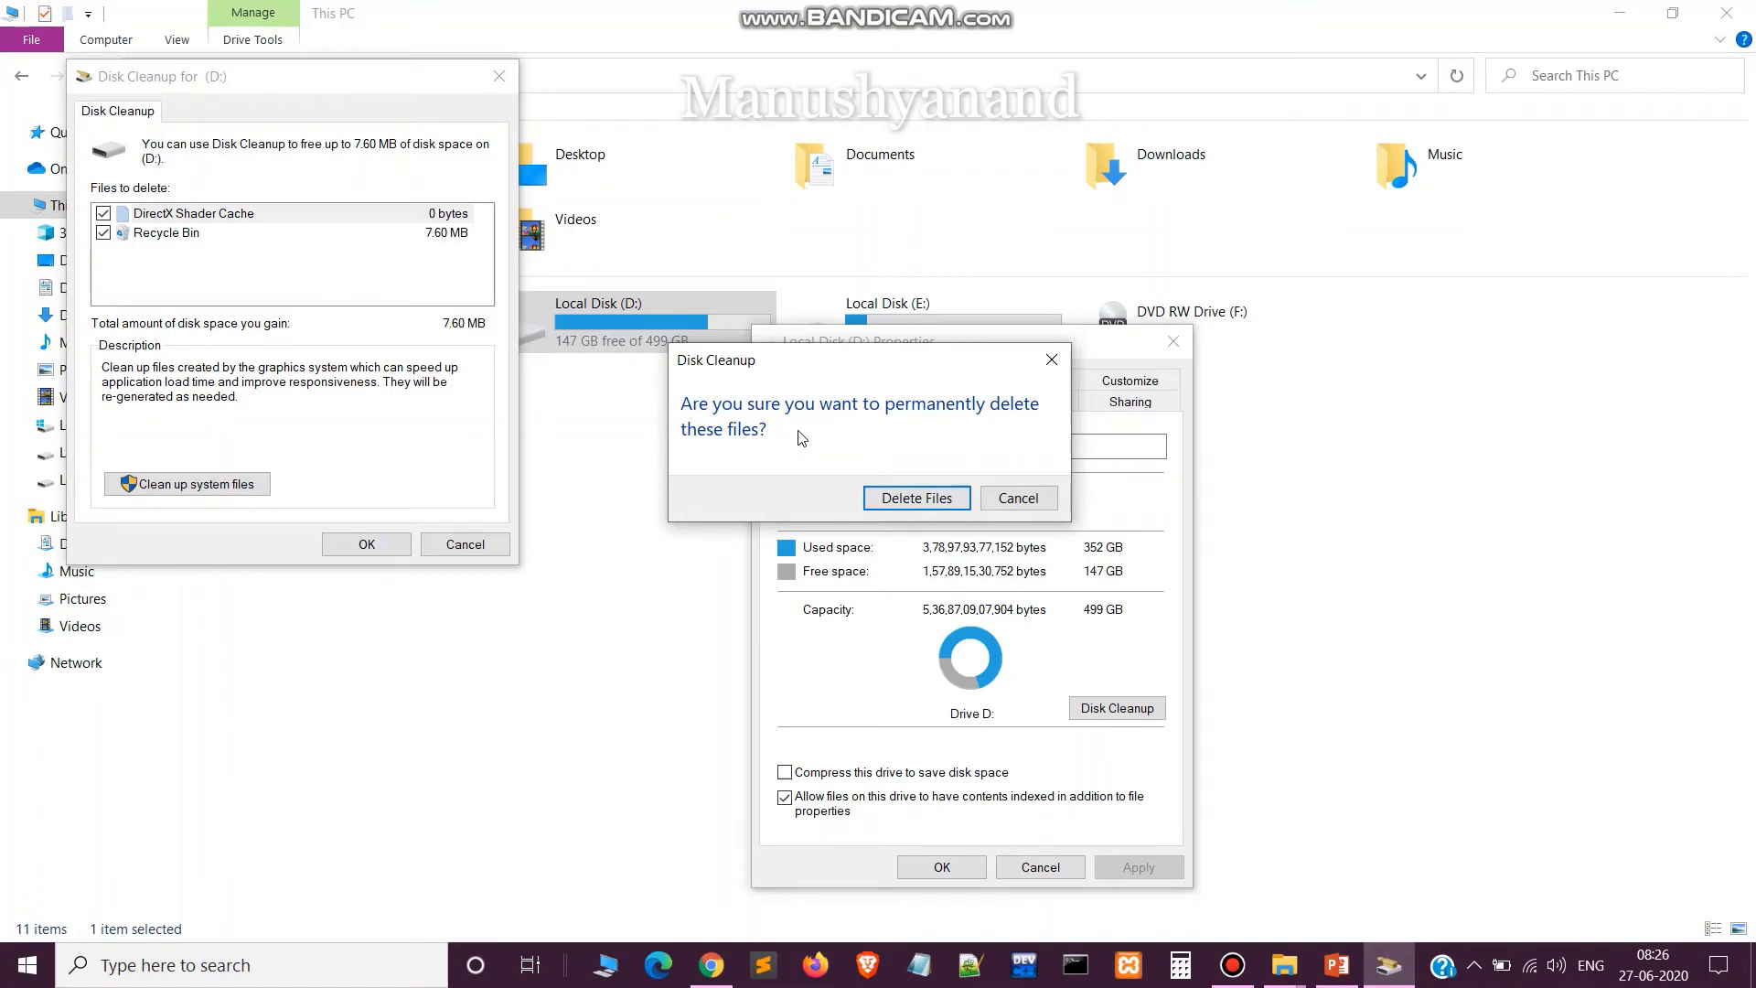
{"action": "left_click", "coordinate": [920, 499]}
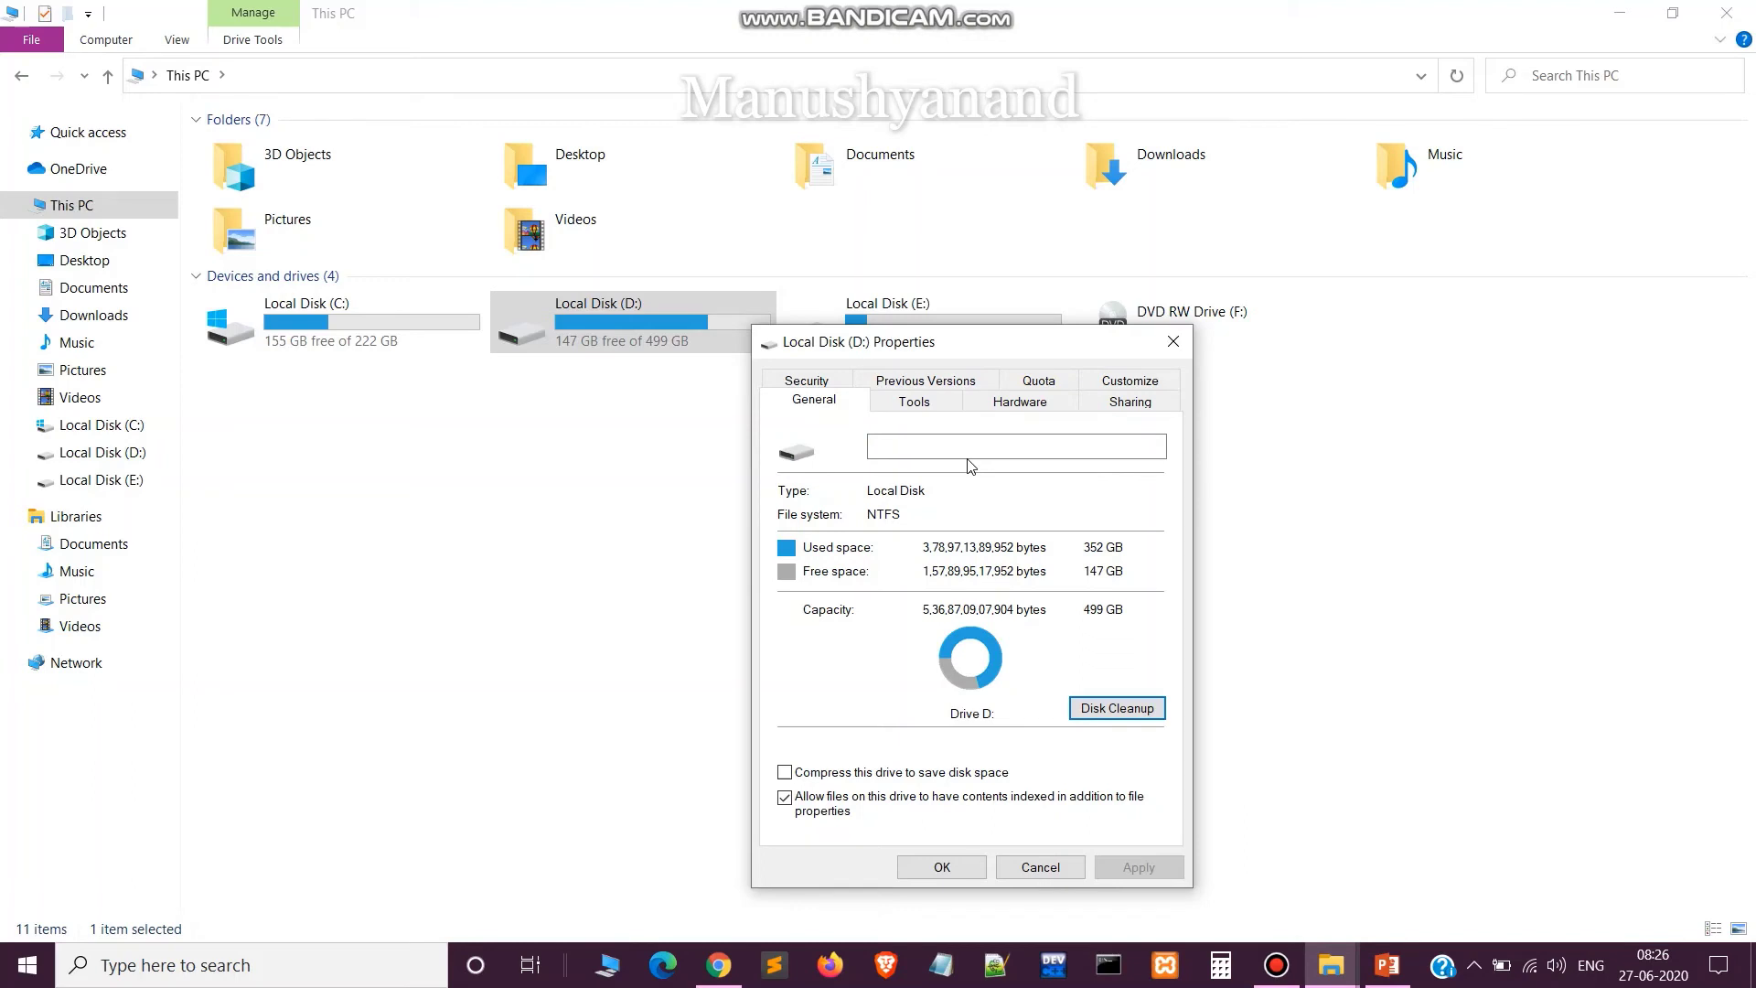
Step: Open the Optimize Drives utility from the D: drive's properties, then optimize and analyze drive D:
{"action": "left_click", "coordinate": [924, 410]}
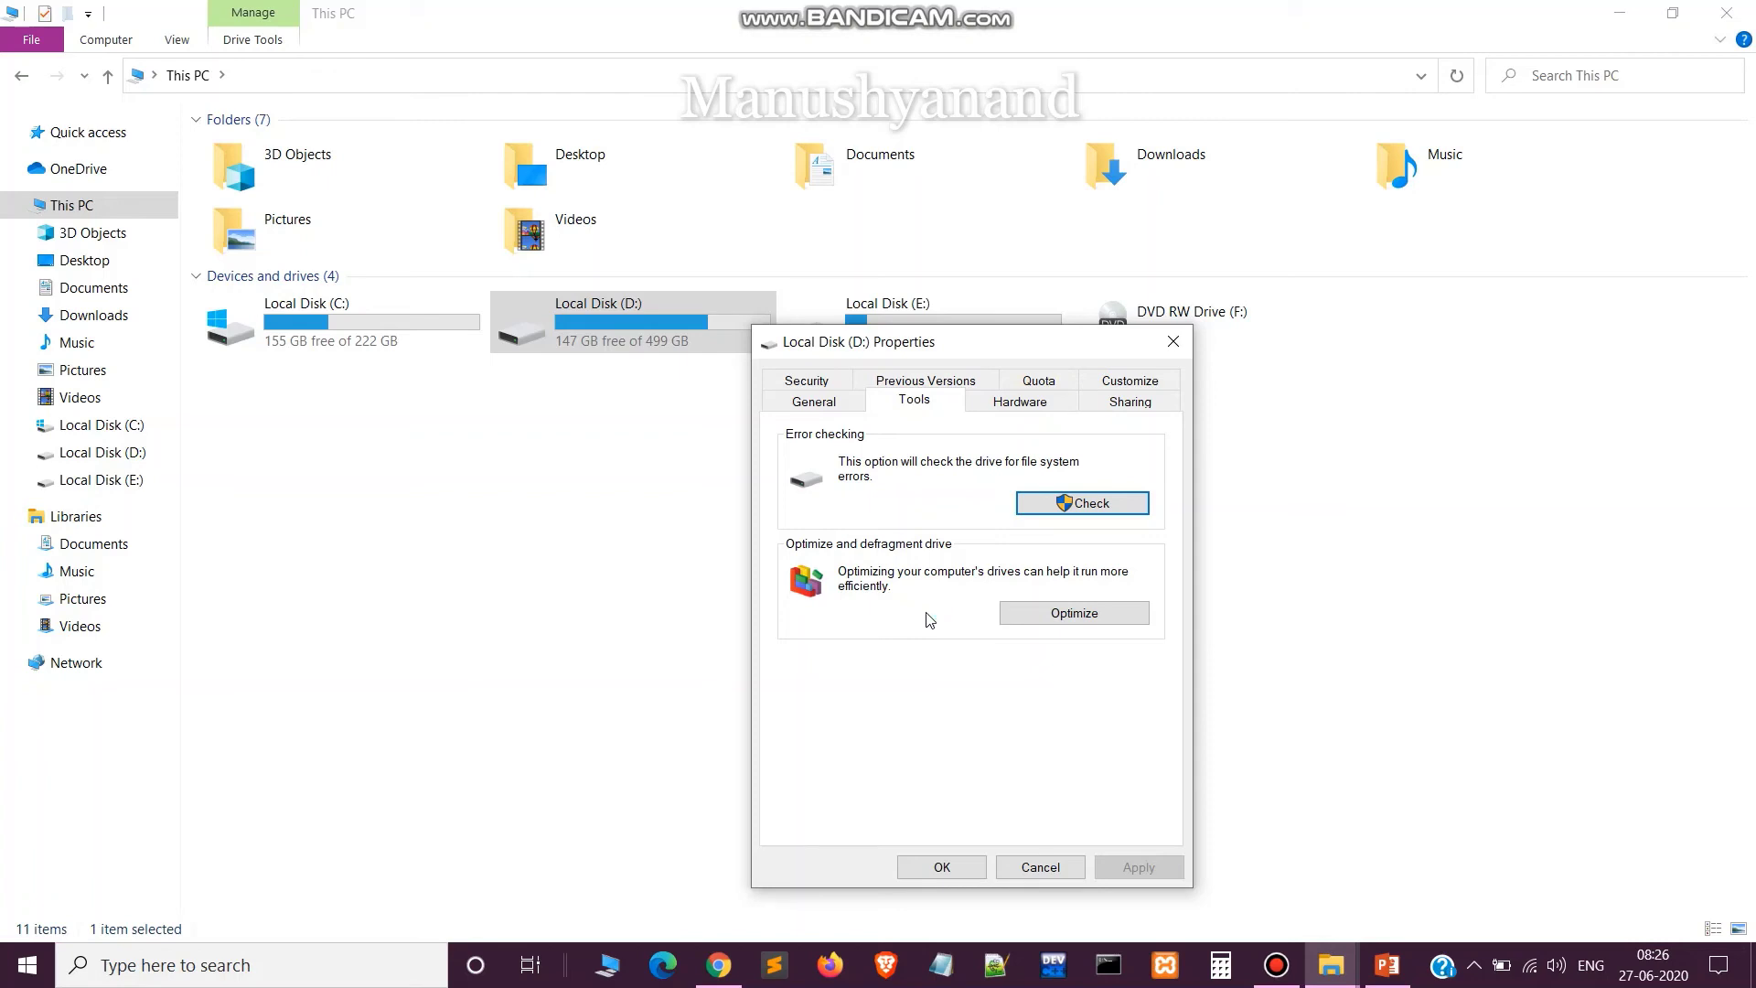
{"action": "left_click", "coordinate": [1033, 612]}
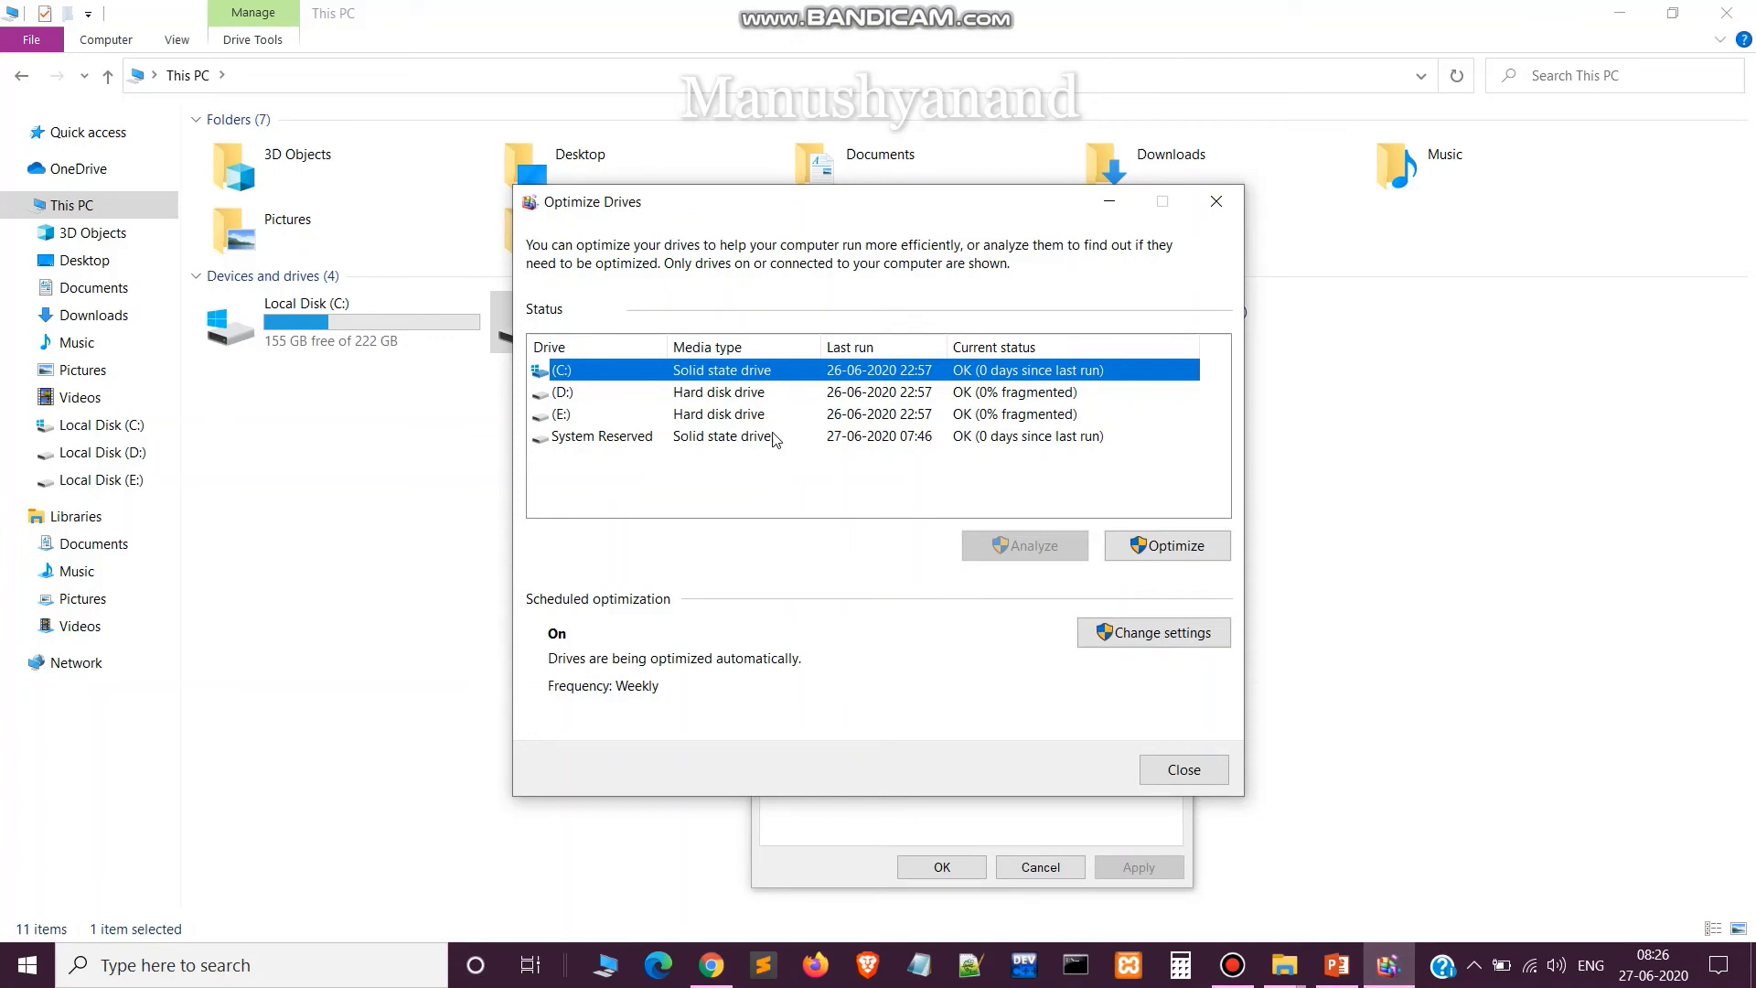
{"action": "left_click", "coordinate": [860, 396]}
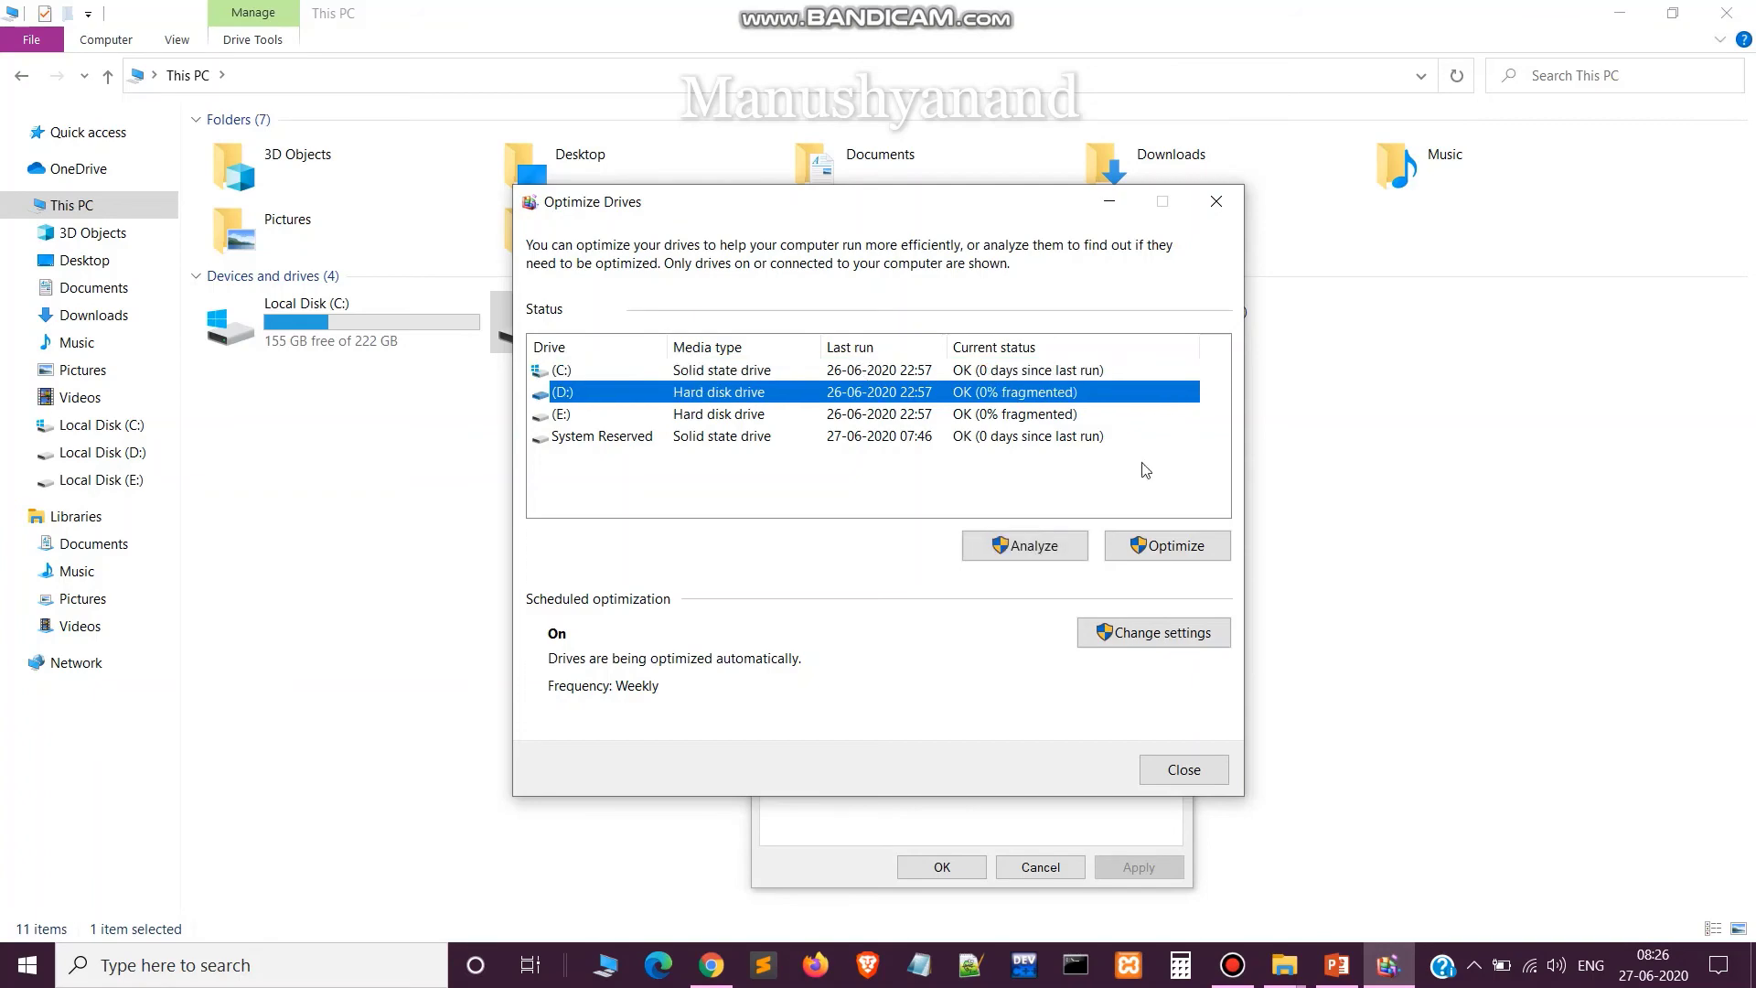
{"action": "left_click", "coordinate": [1163, 549]}
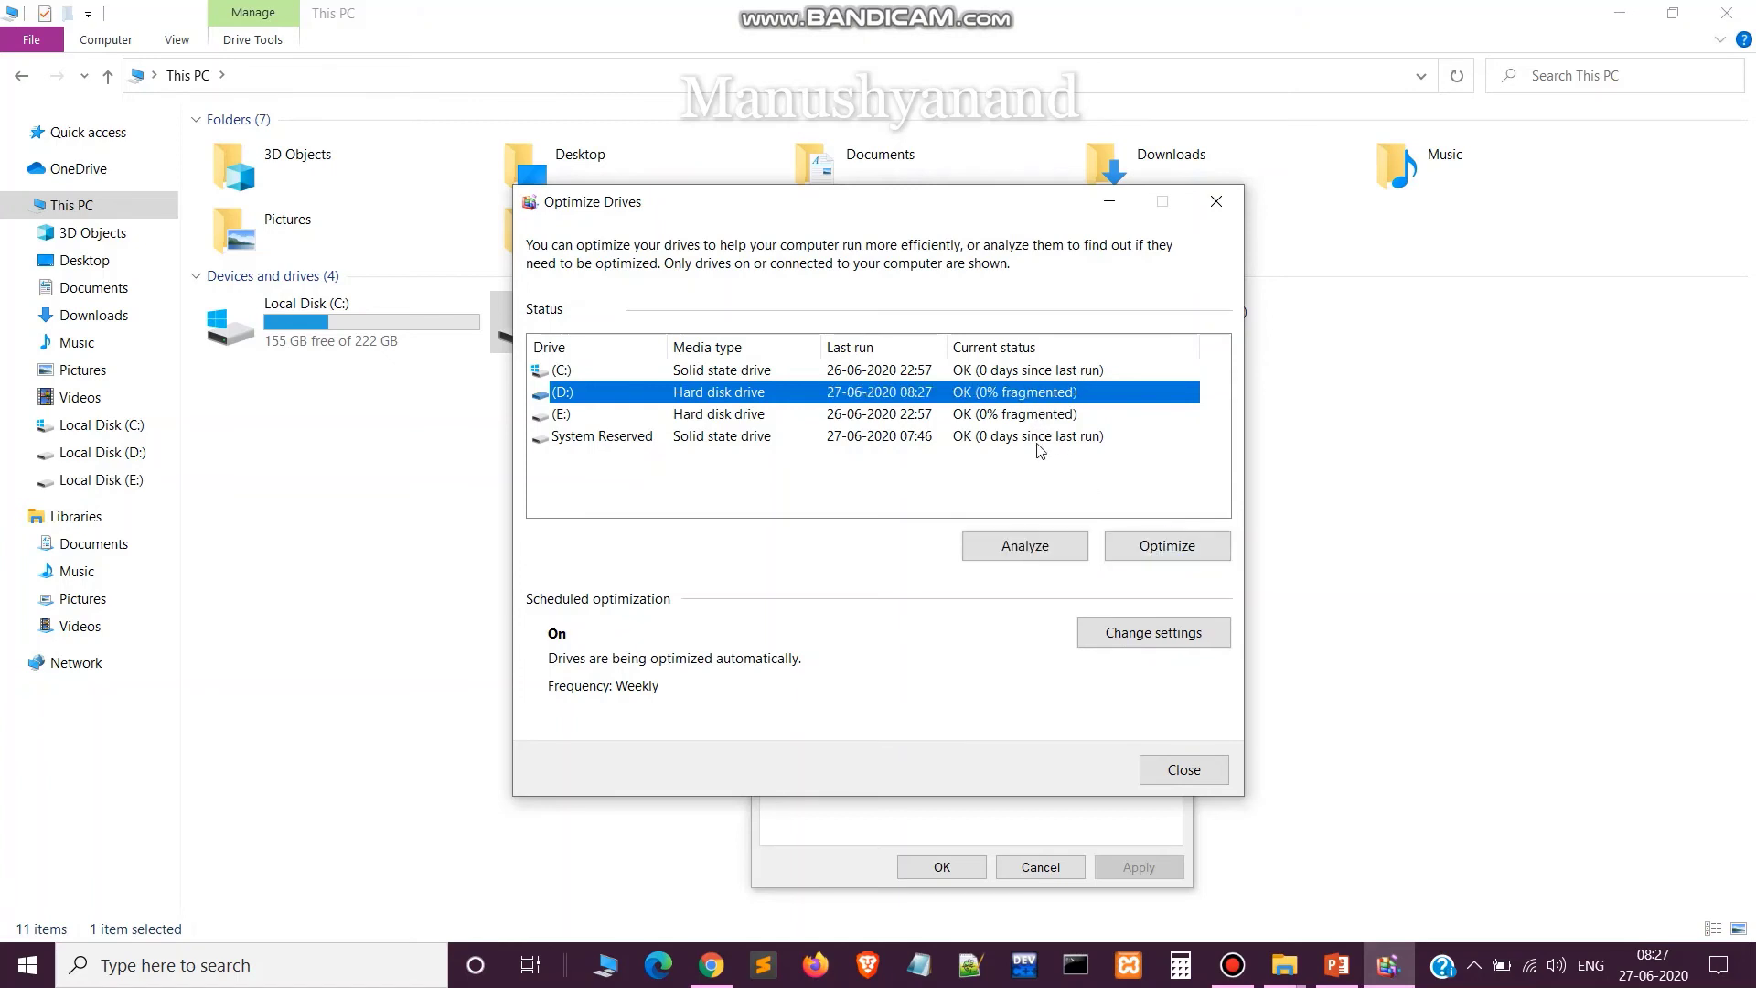
{"action": "left_click", "coordinate": [1040, 547]}
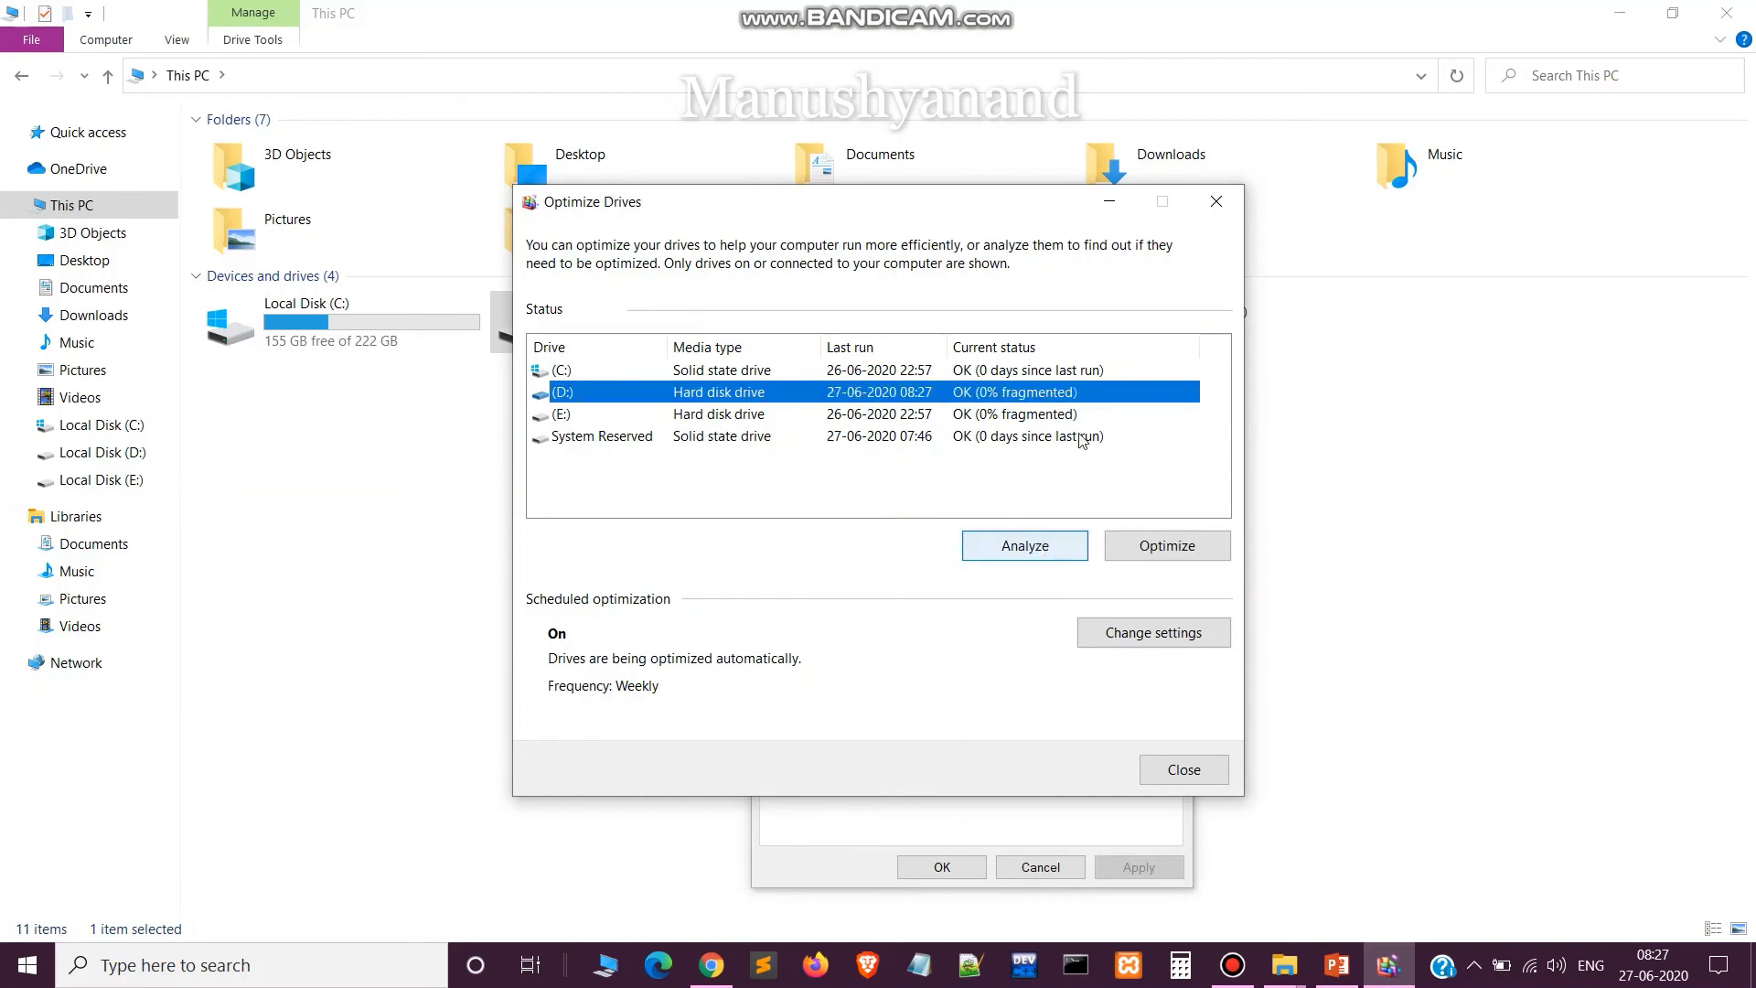
Step: Optimize drive E:, then close the Optimize Drives utility and the D: drive's properties
{"action": "left_click", "coordinate": [1013, 418]}
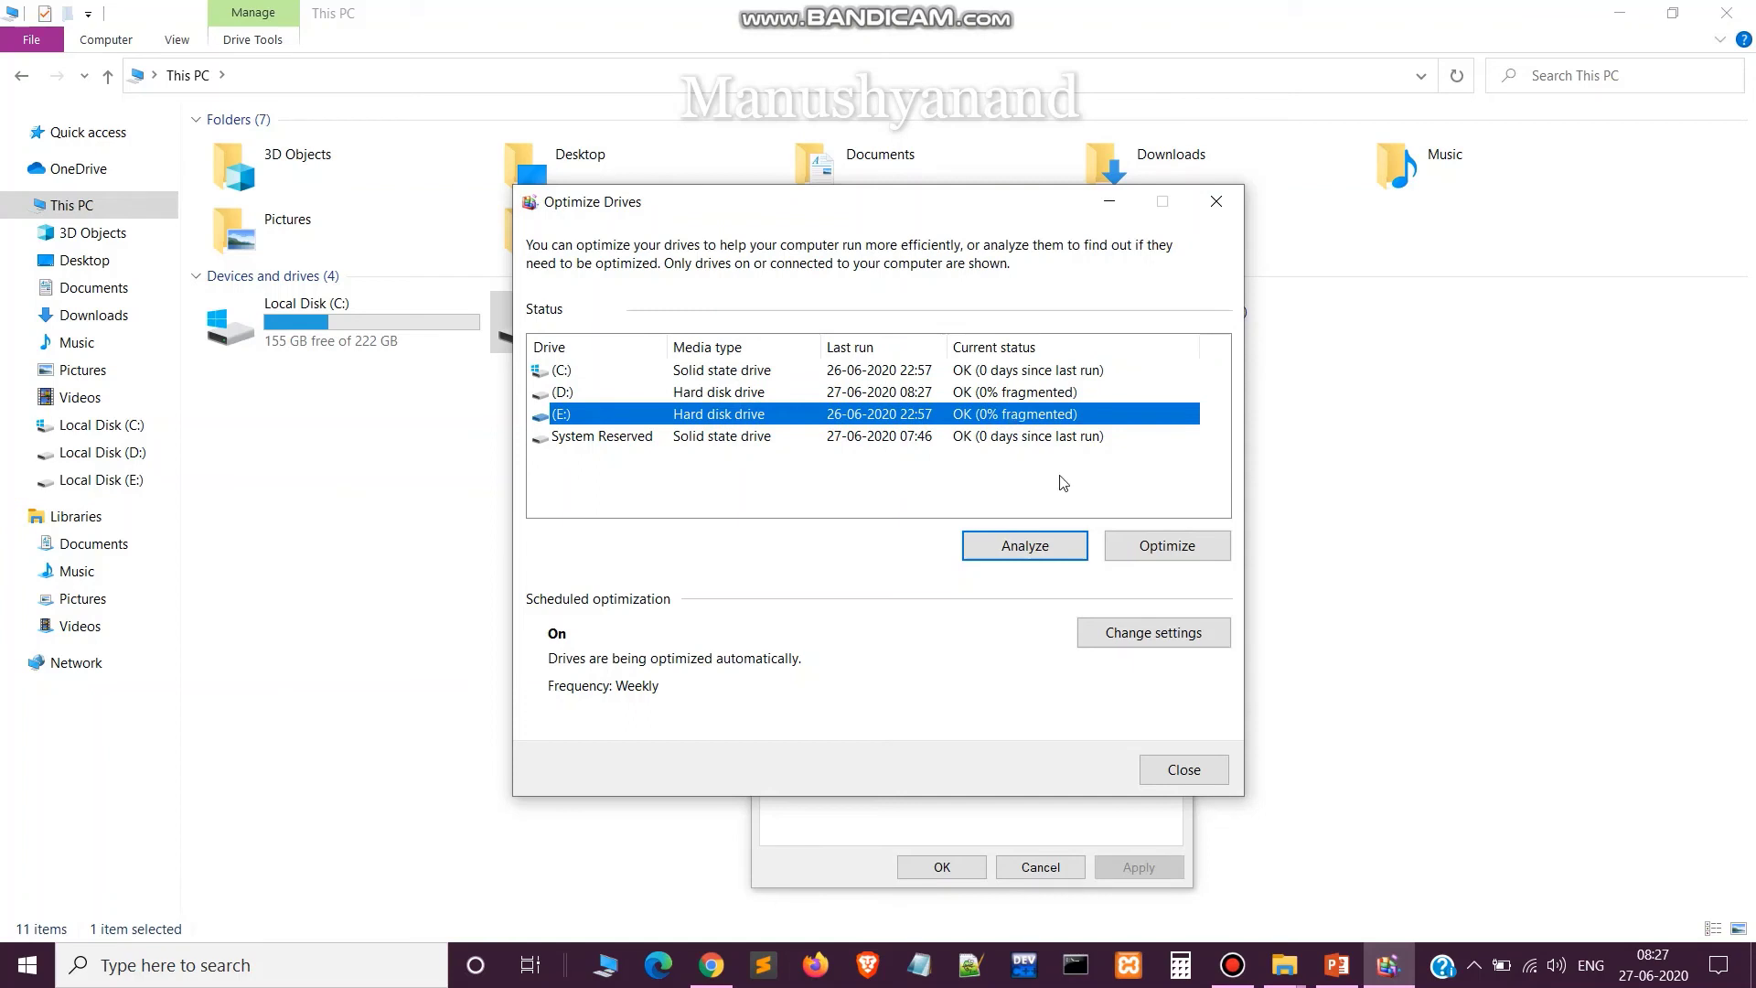
{"action": "left_click", "coordinate": [1165, 553]}
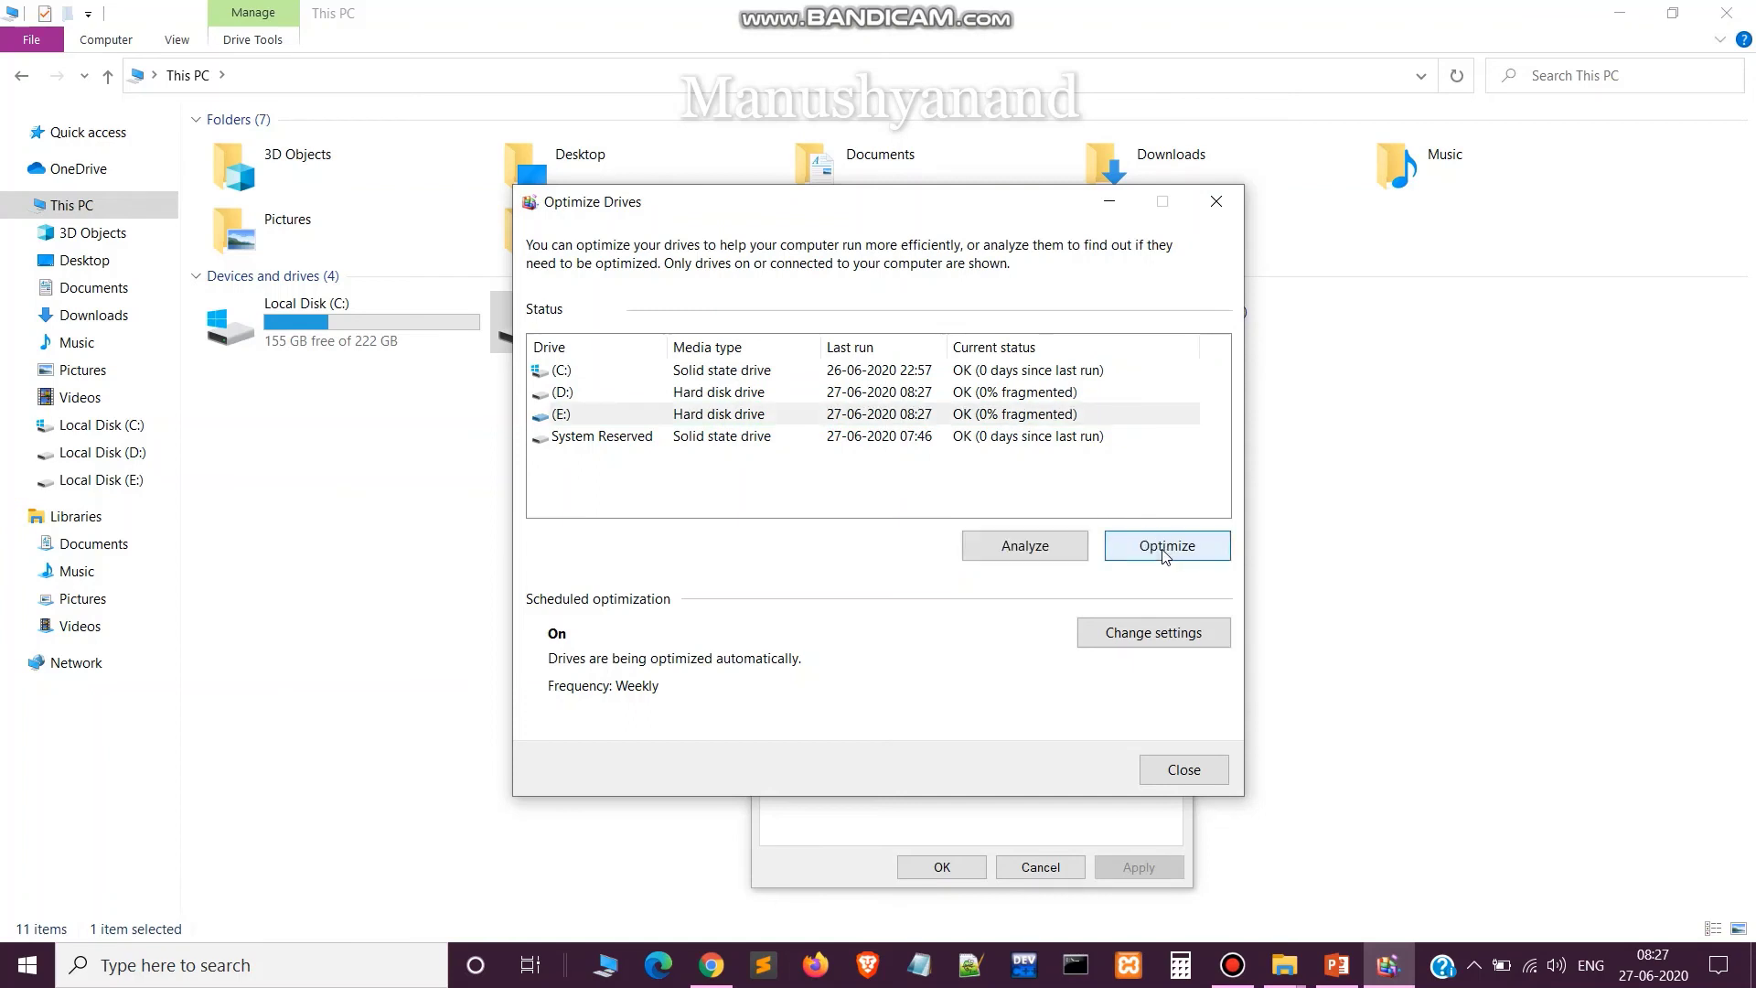
{"action": "left_click", "coordinate": [986, 370]}
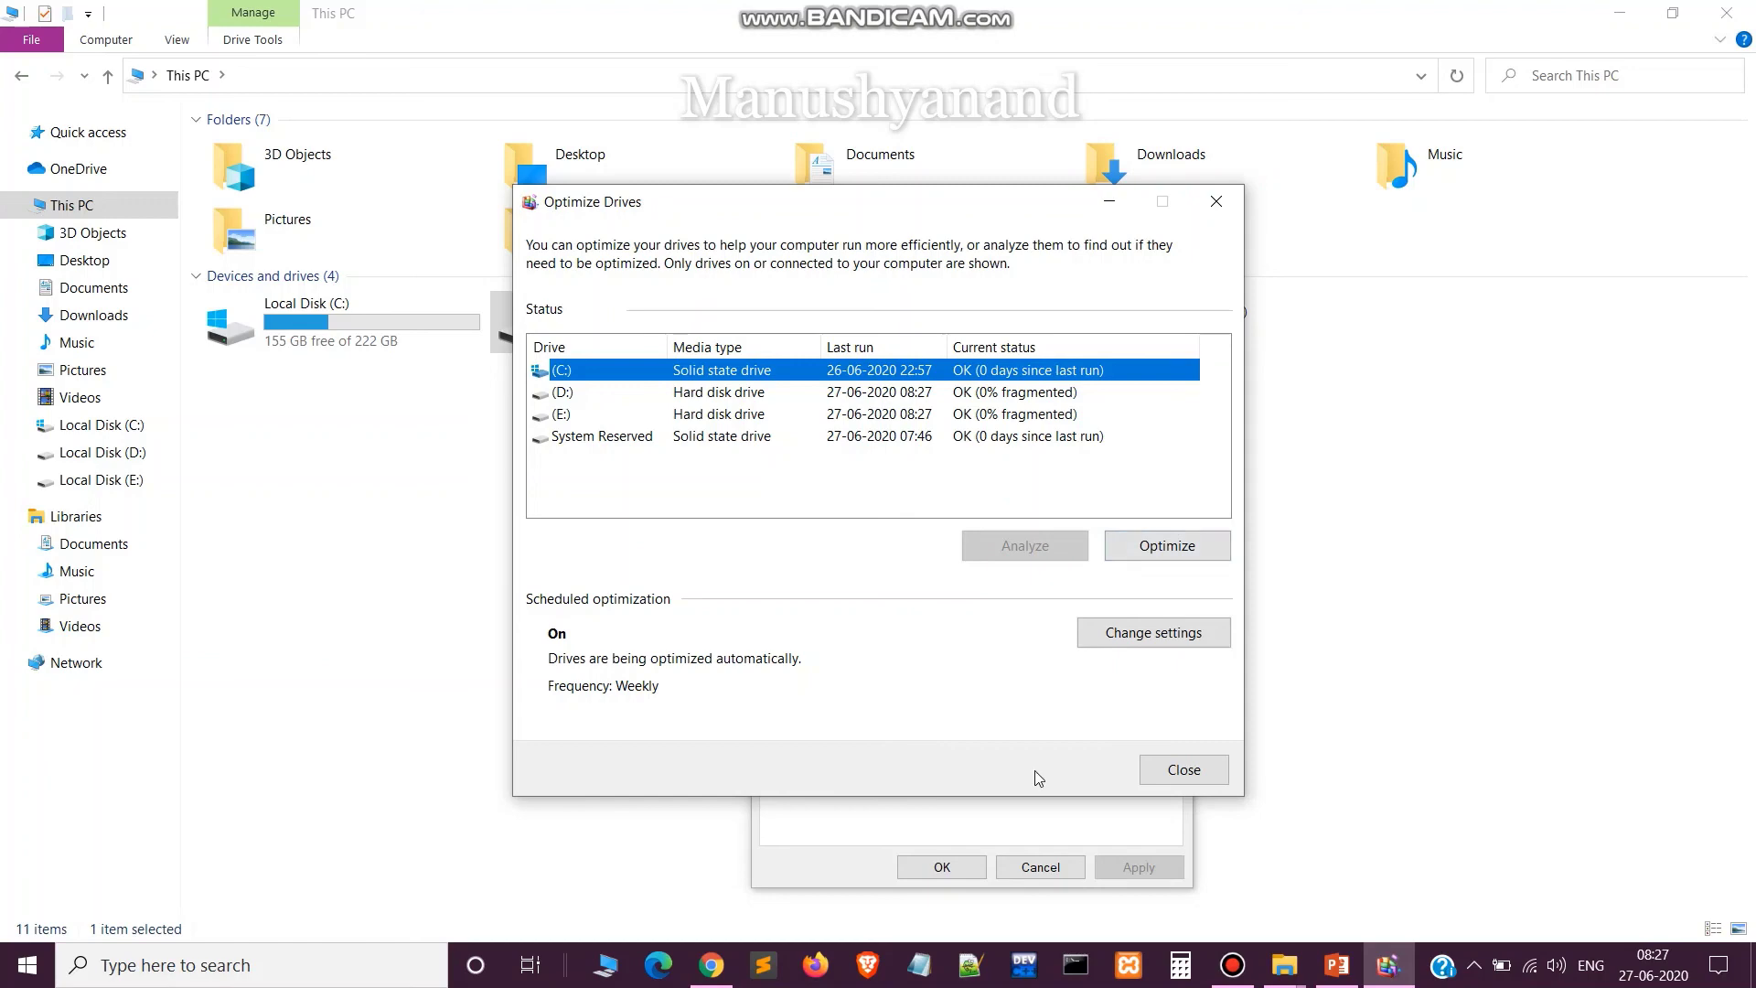
{"action": "left_click", "coordinate": [1189, 768]}
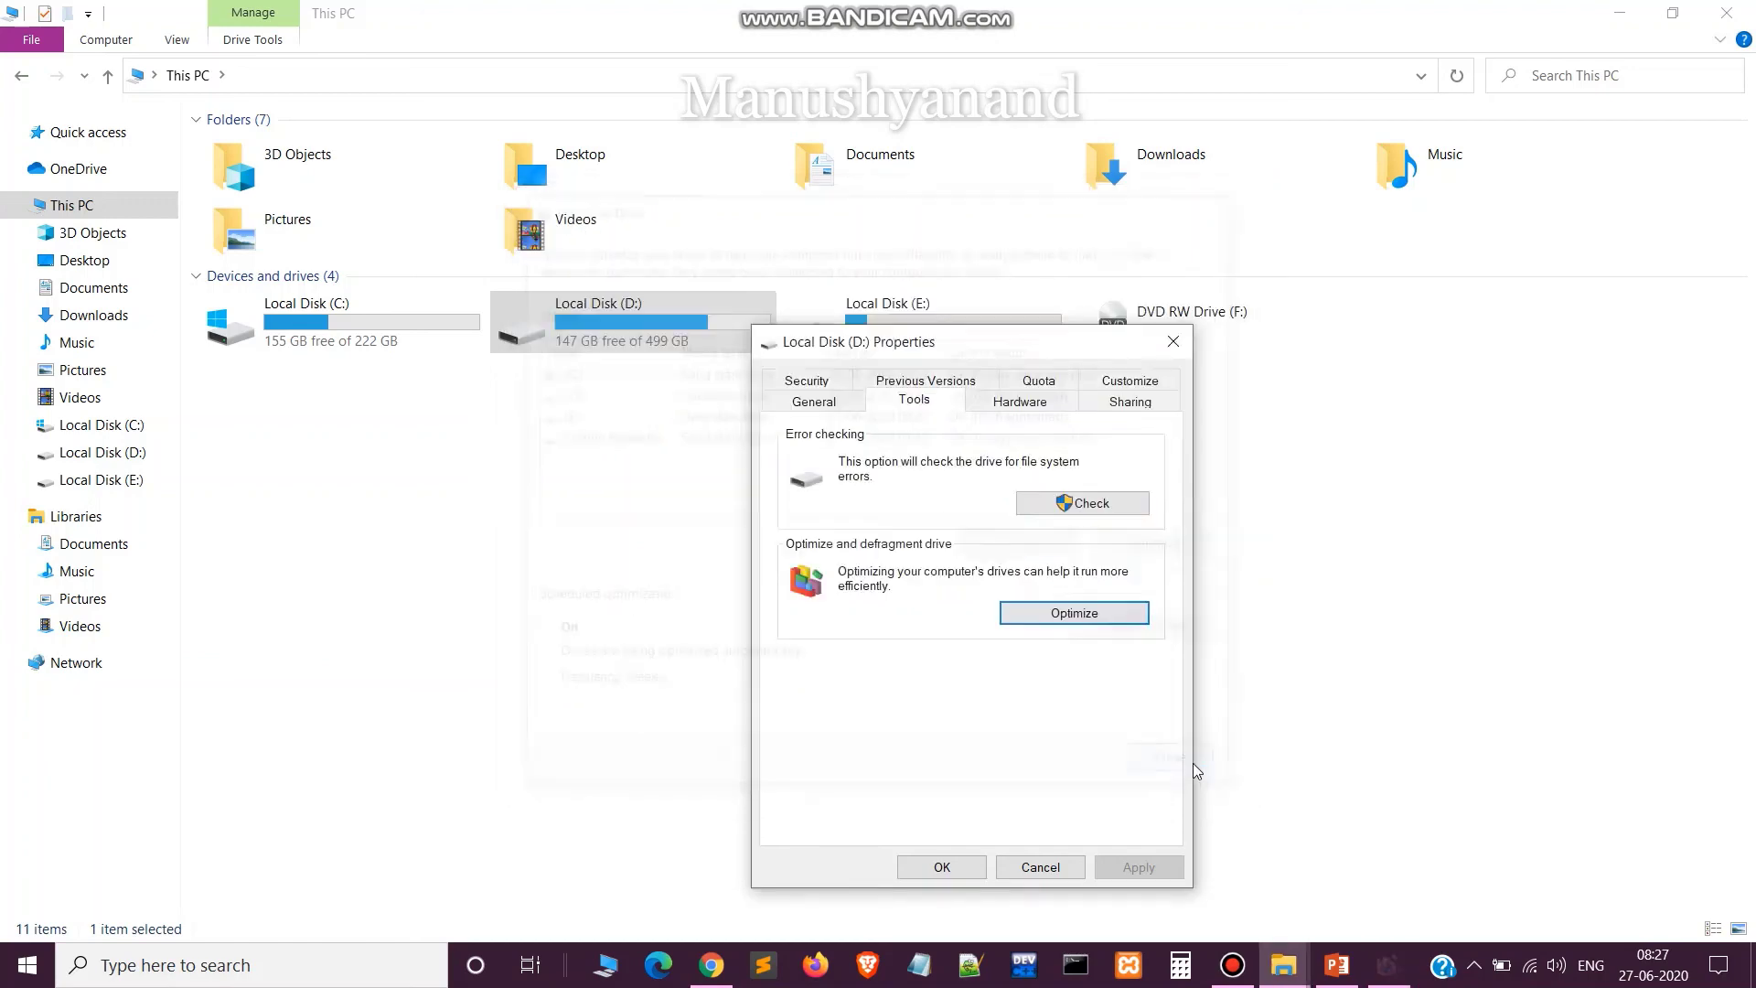
{"action": "left_click", "coordinate": [960, 869]}
Step: Refresh the This PC view and minimize the File Explorer window
{"action": "right_click", "coordinate": [995, 554]}
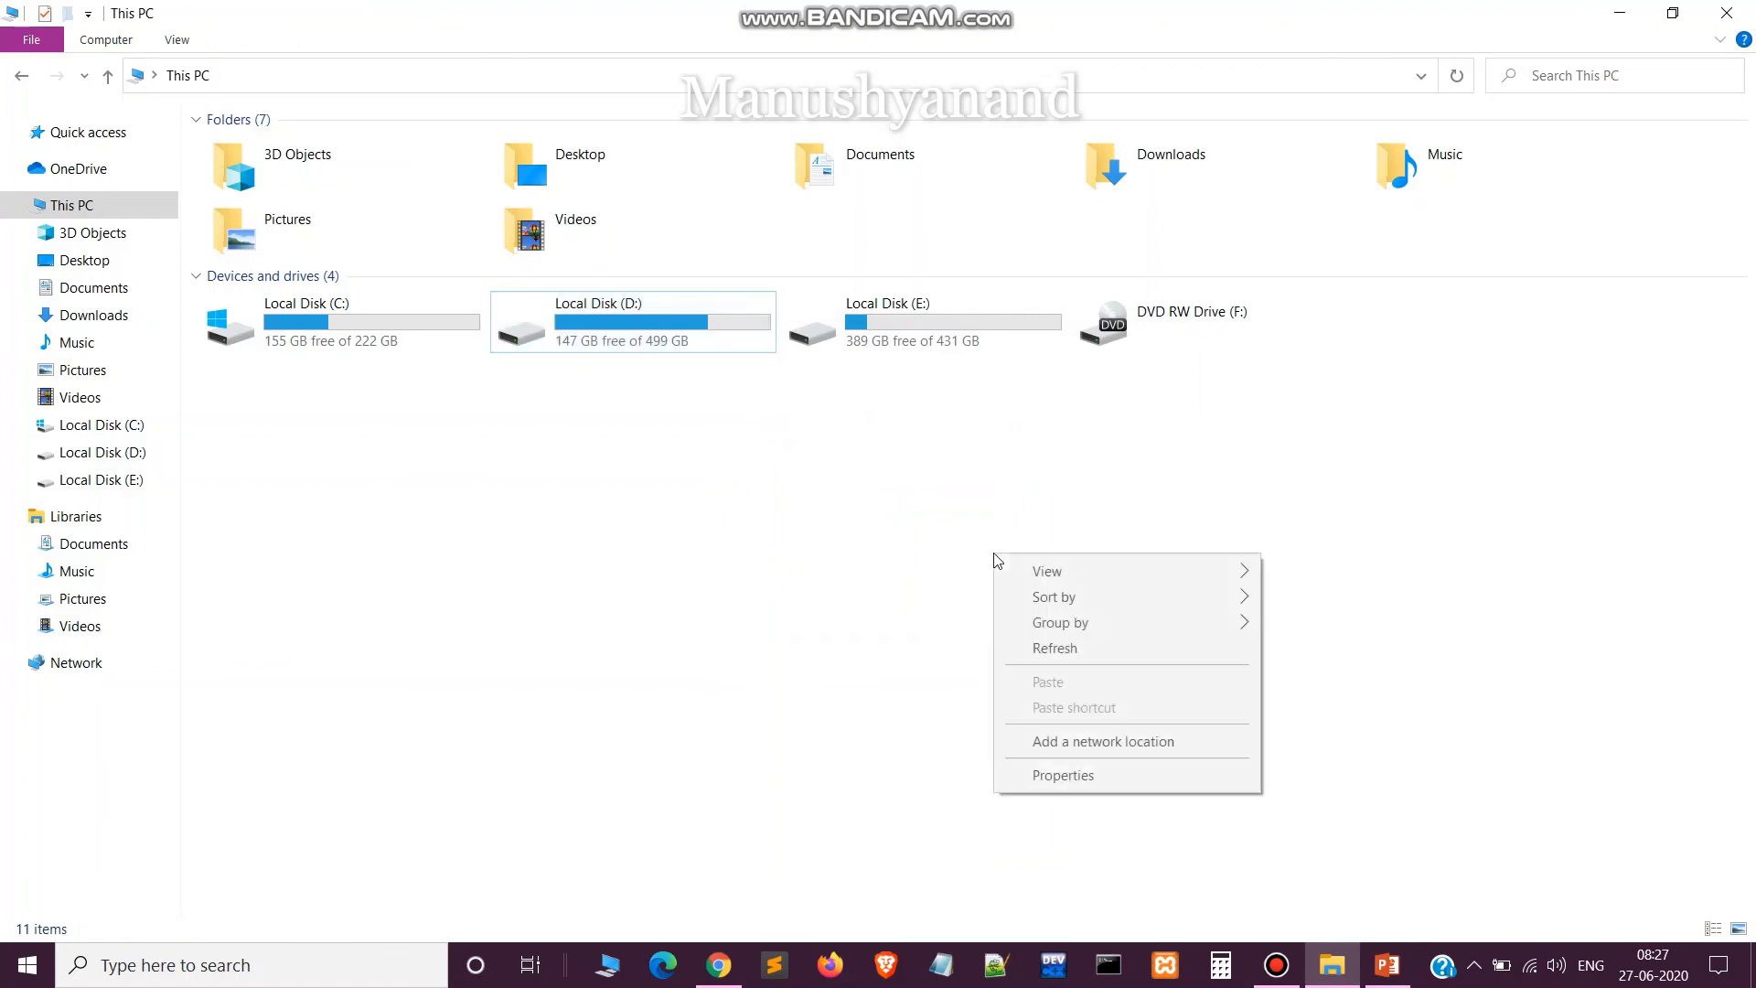
{"action": "left_click", "coordinate": [1050, 648]}
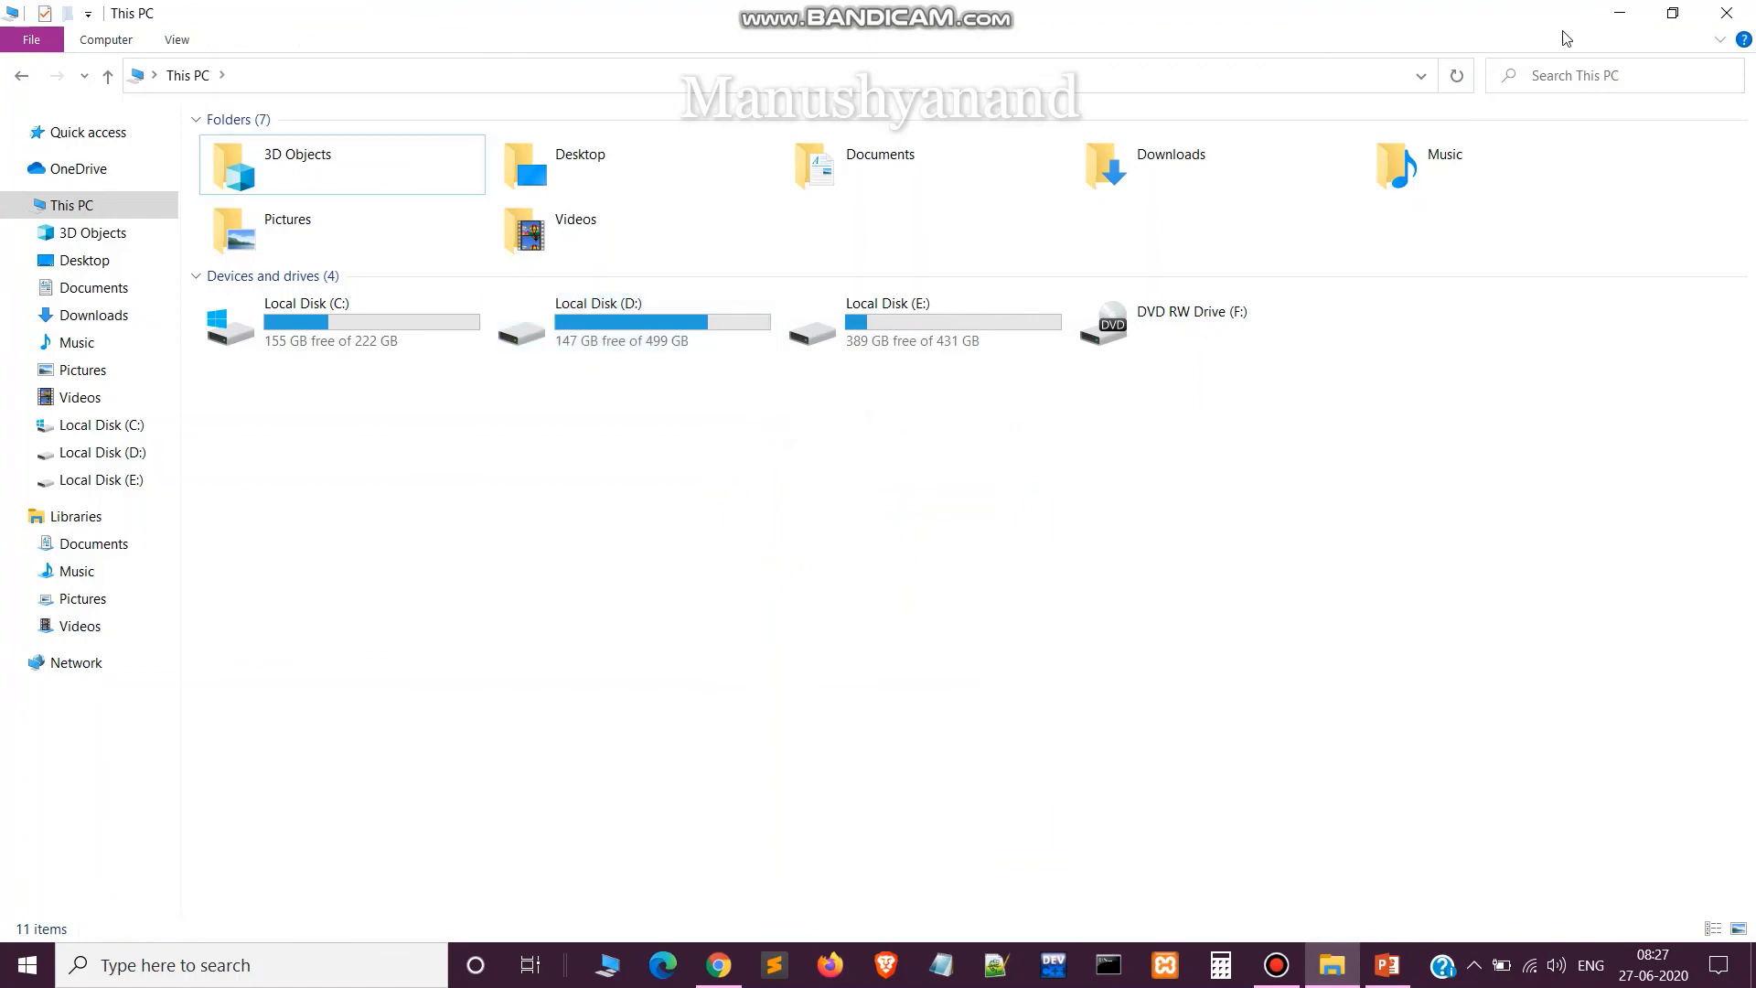
{"action": "left_click", "coordinate": [1617, 15]}
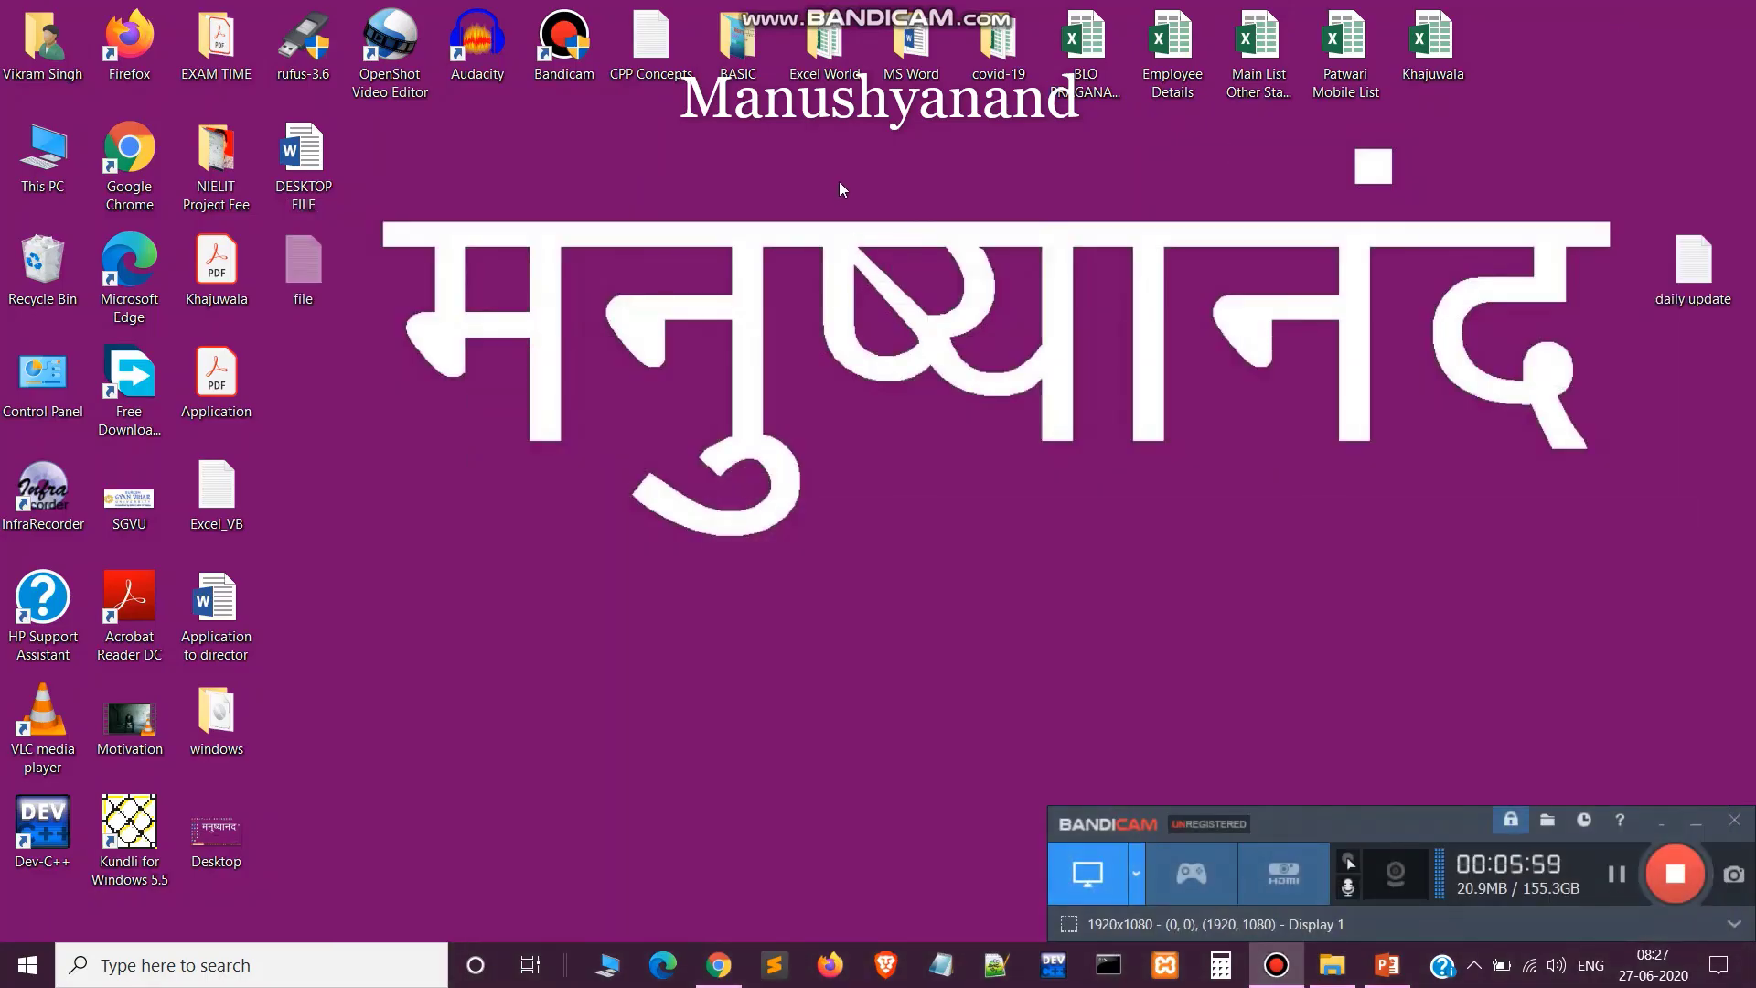
Step: Refresh the desktop three times
{"action": "right_click", "coordinate": [840, 184]}
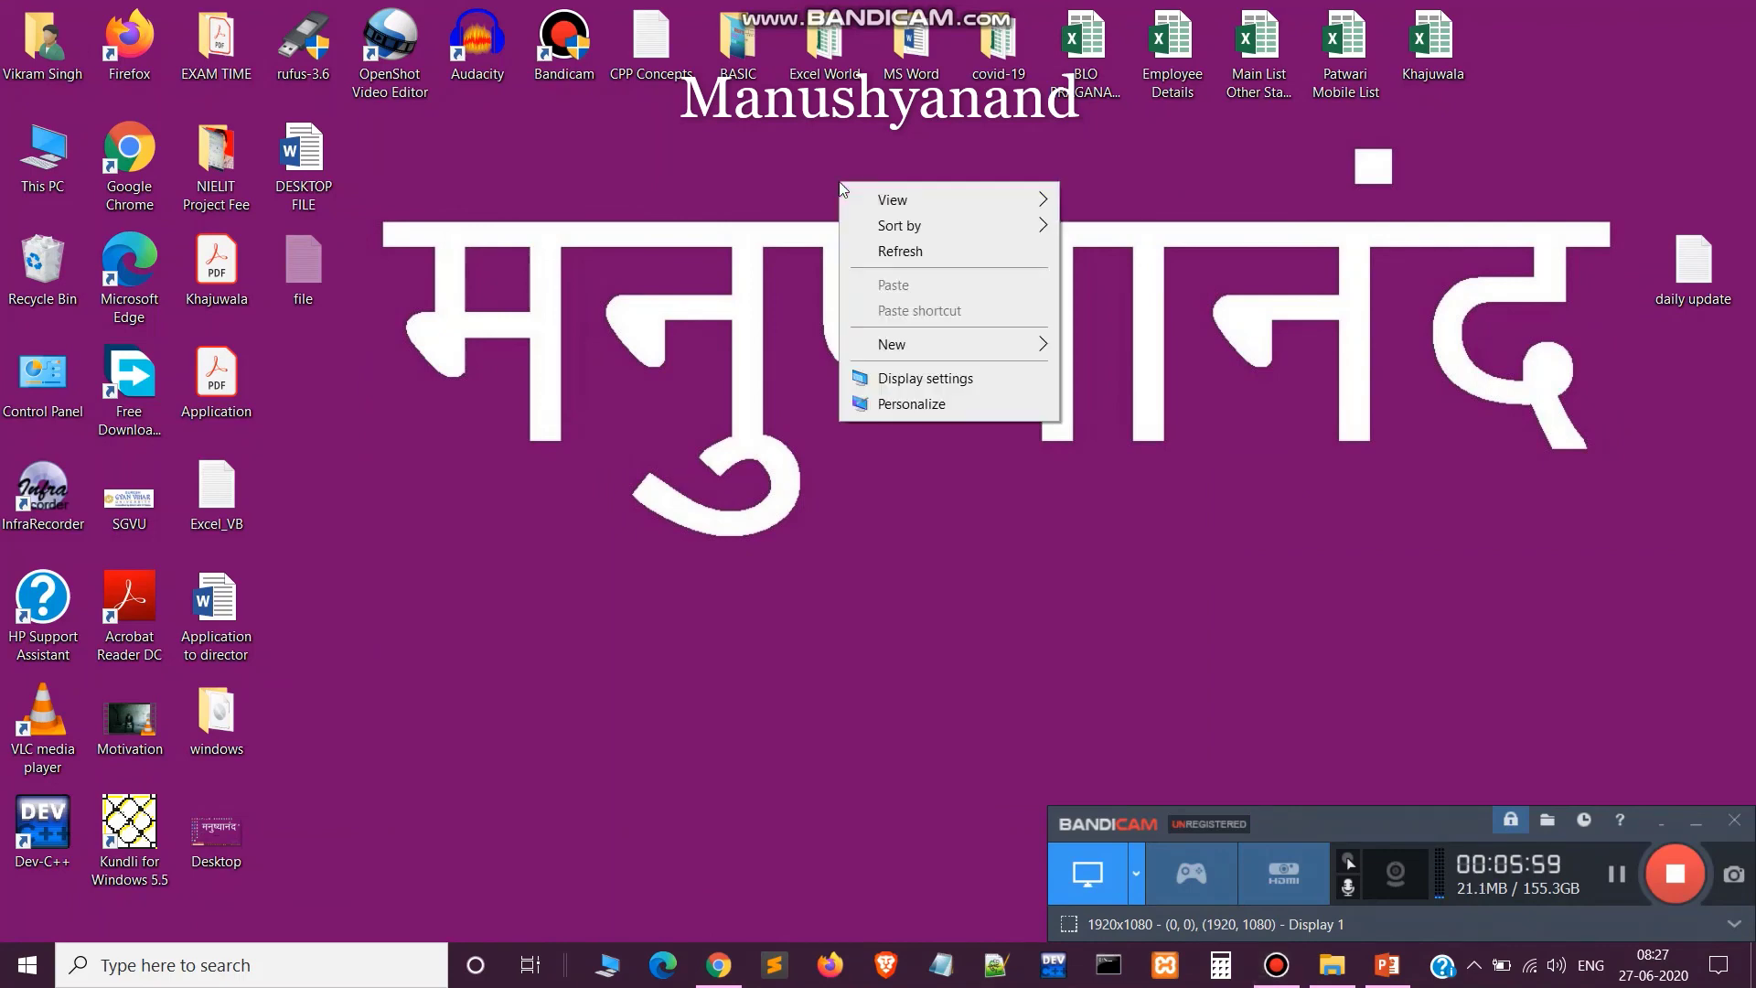
{"action": "left_click", "coordinate": [888, 253]}
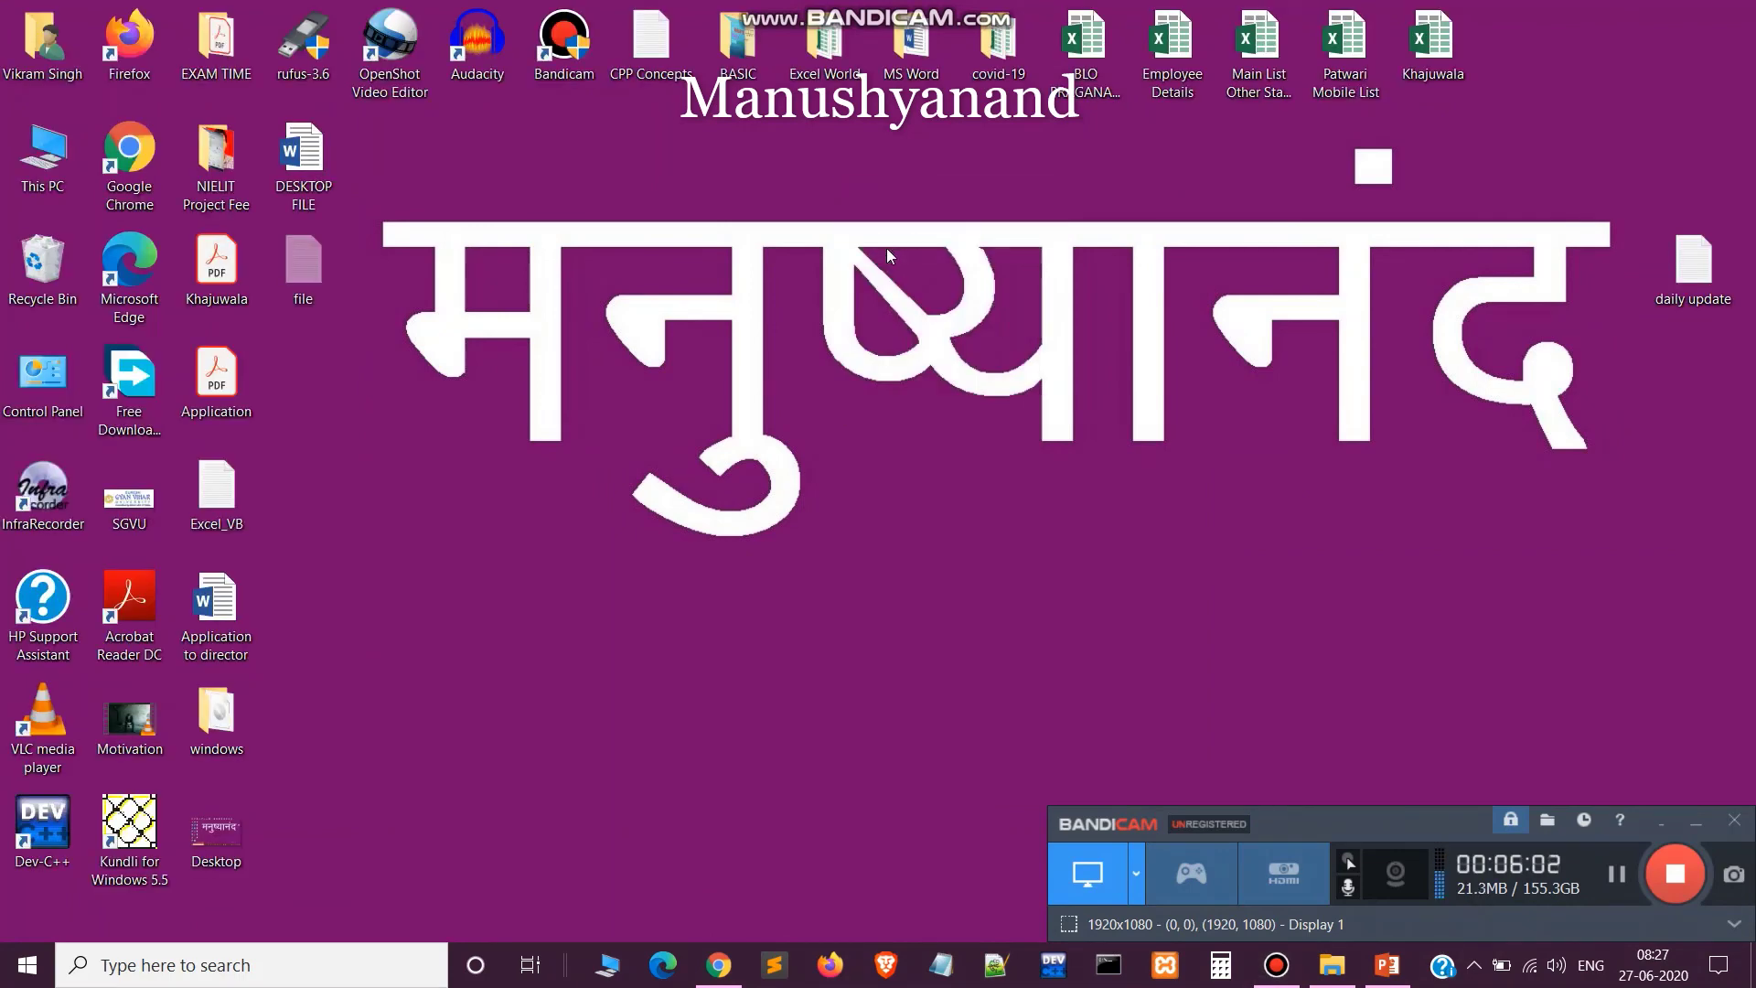
{"action": "right_click", "coordinate": [816, 137]}
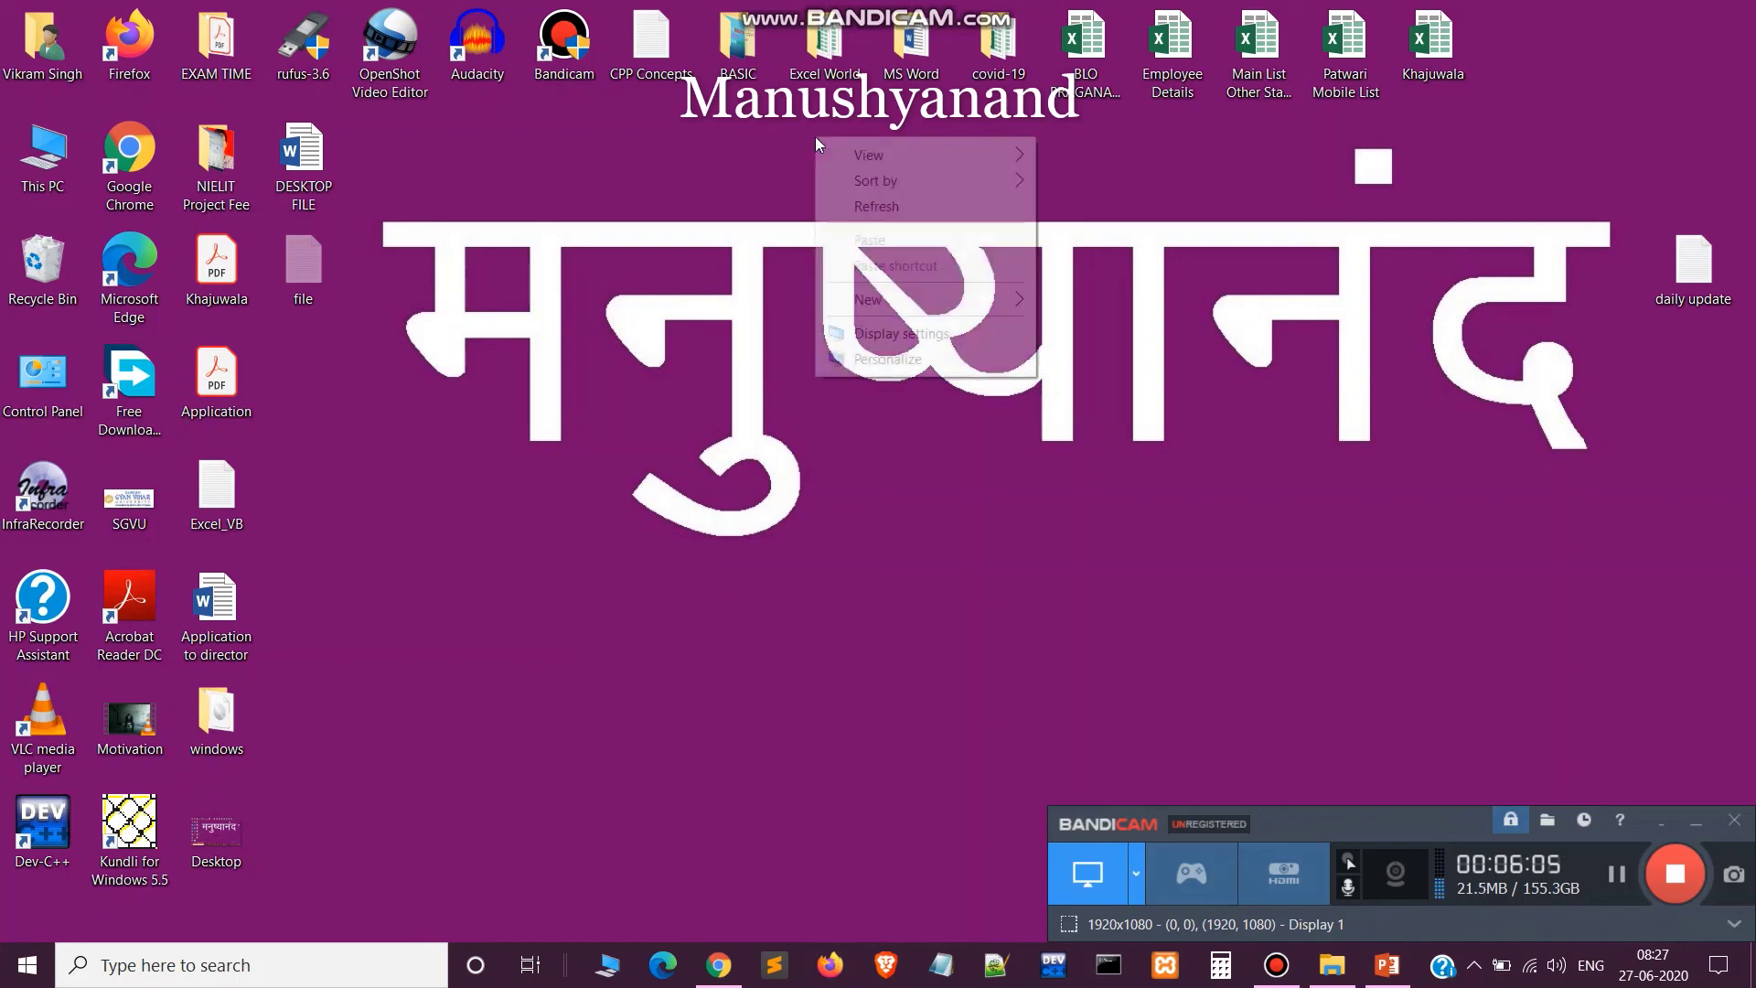
{"action": "left_click", "coordinate": [859, 208]}
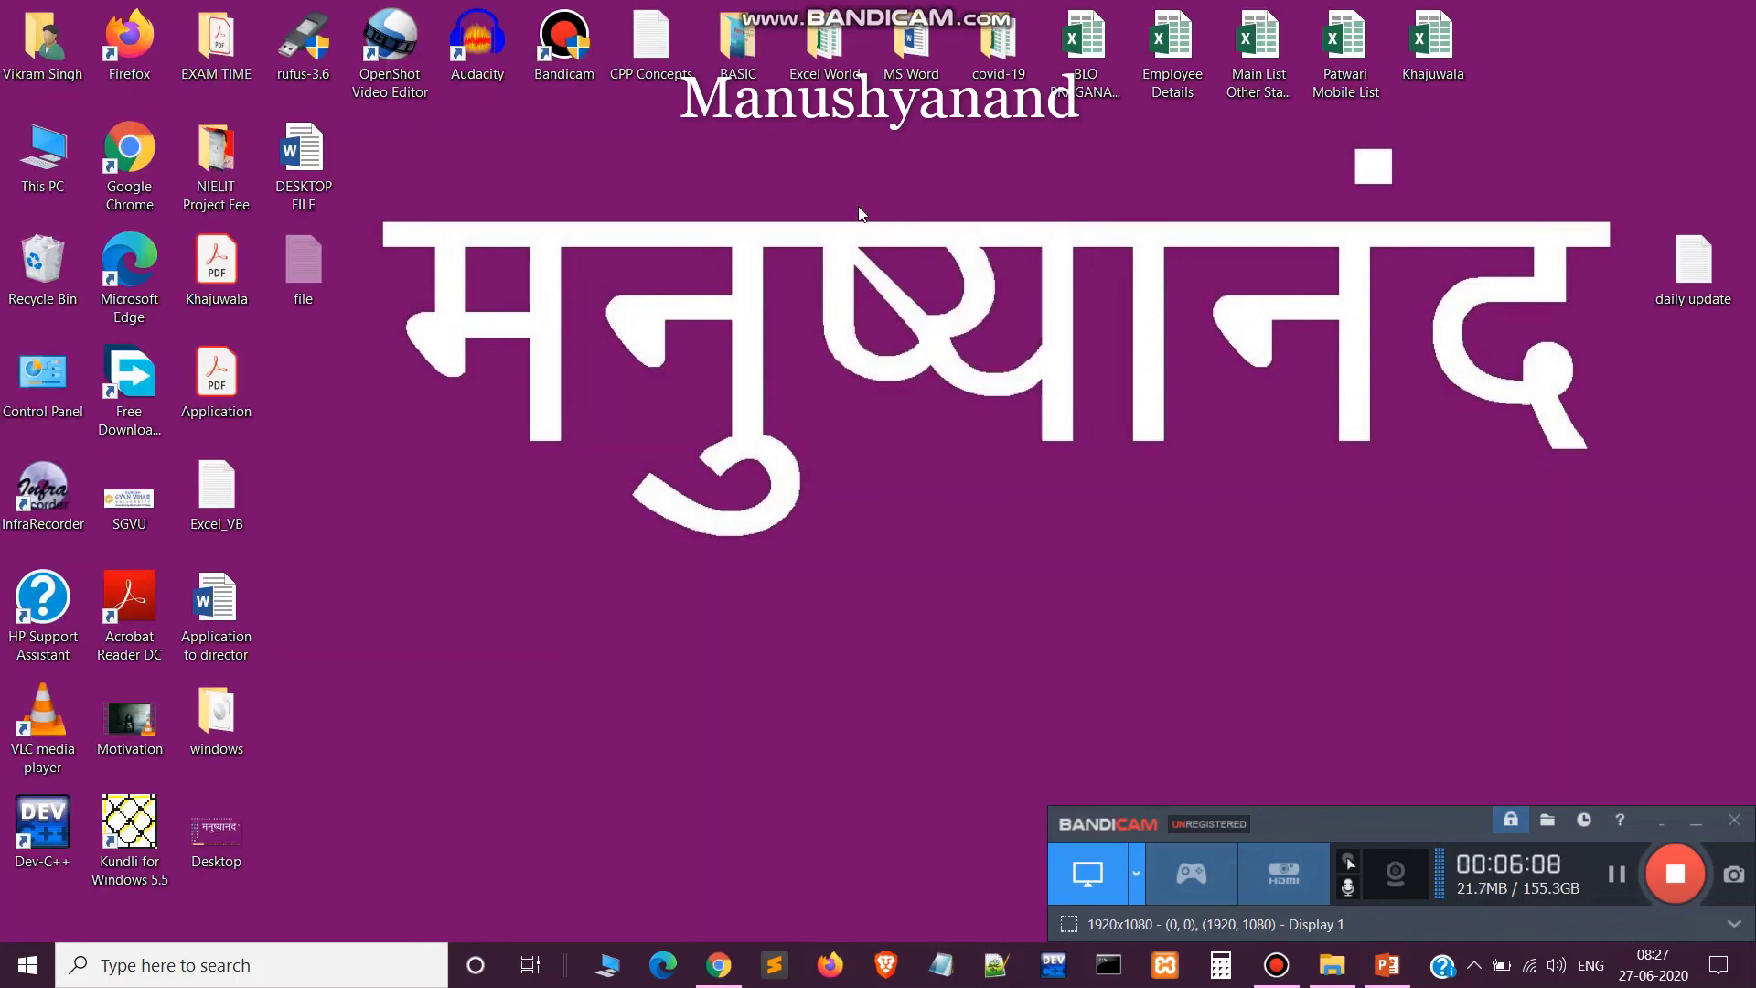
{"action": "right_click", "coordinate": [908, 427]}
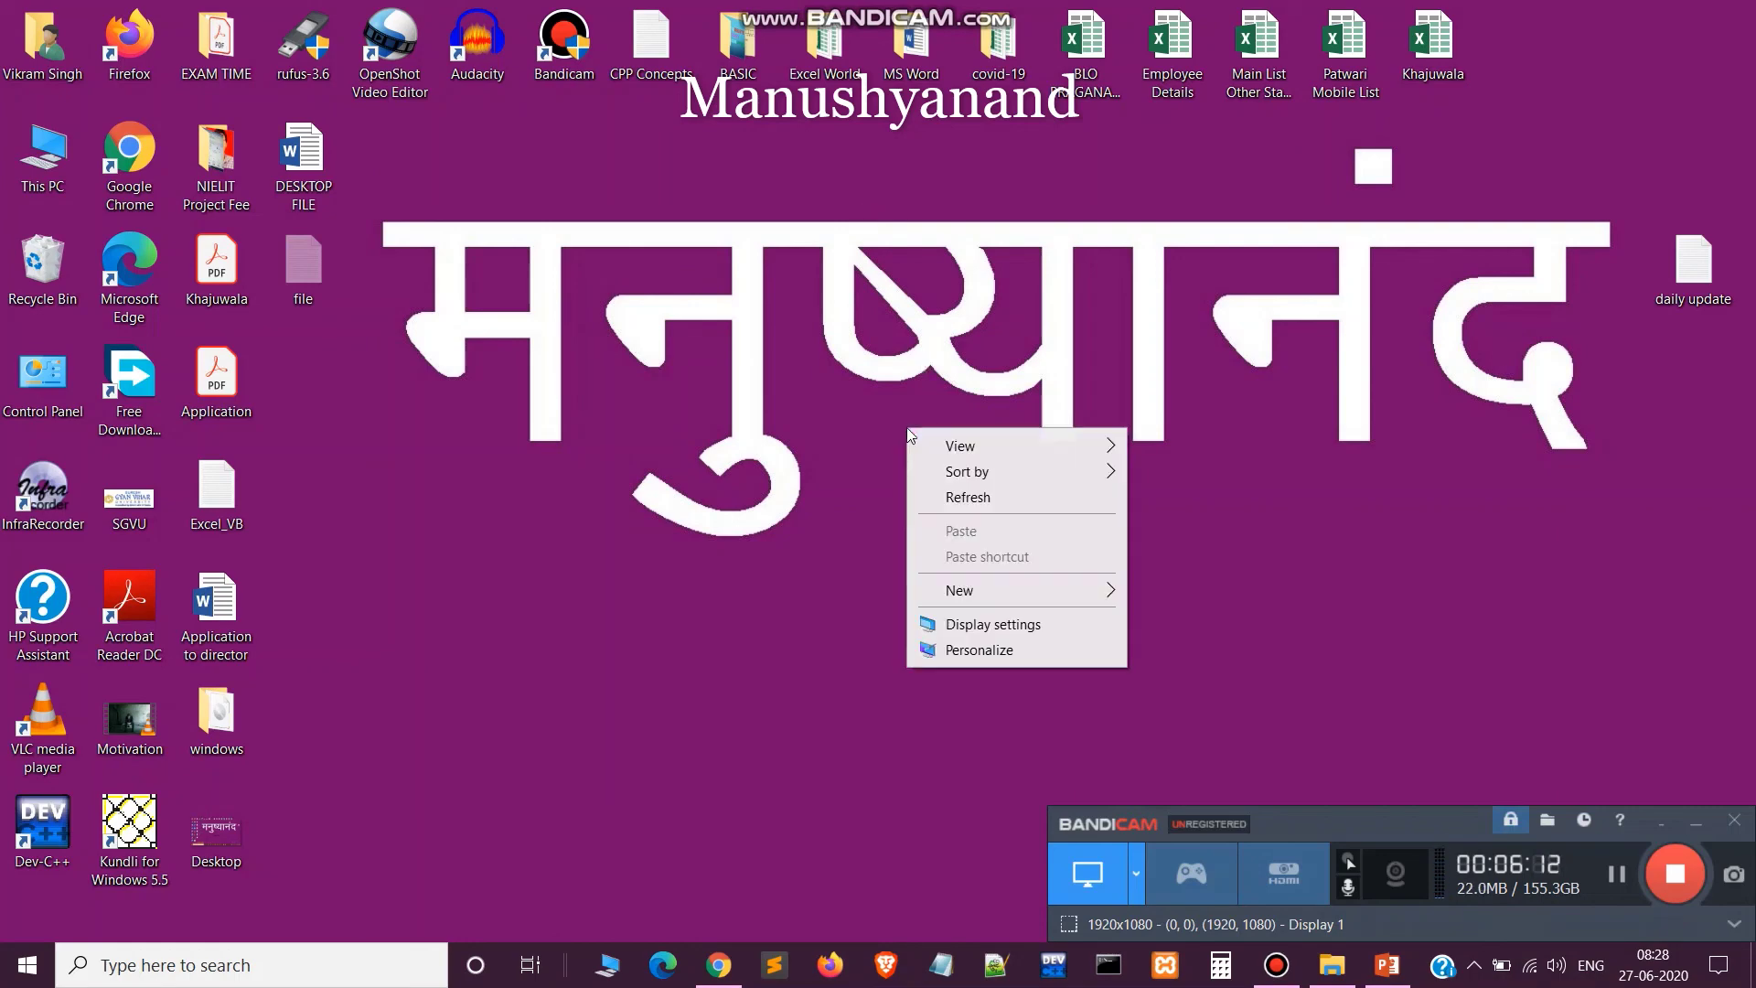
{"action": "left_click", "coordinate": [967, 498]}
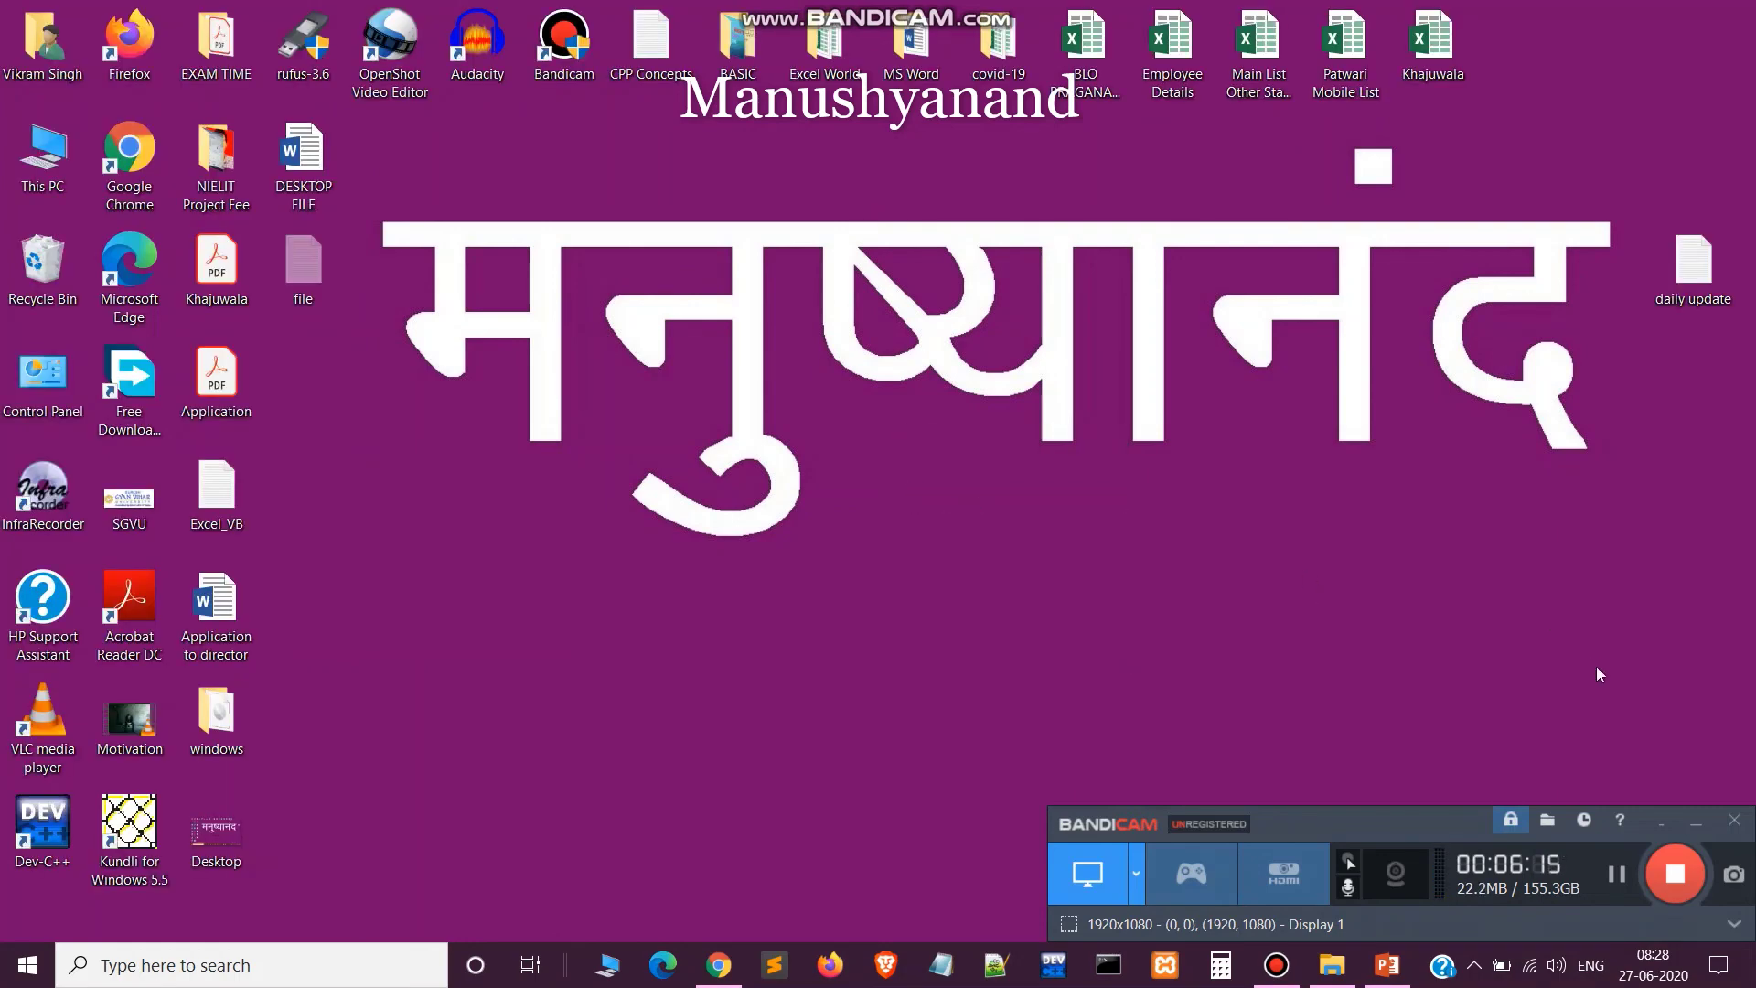
{"action": "left_click", "coordinate": [1681, 871]}
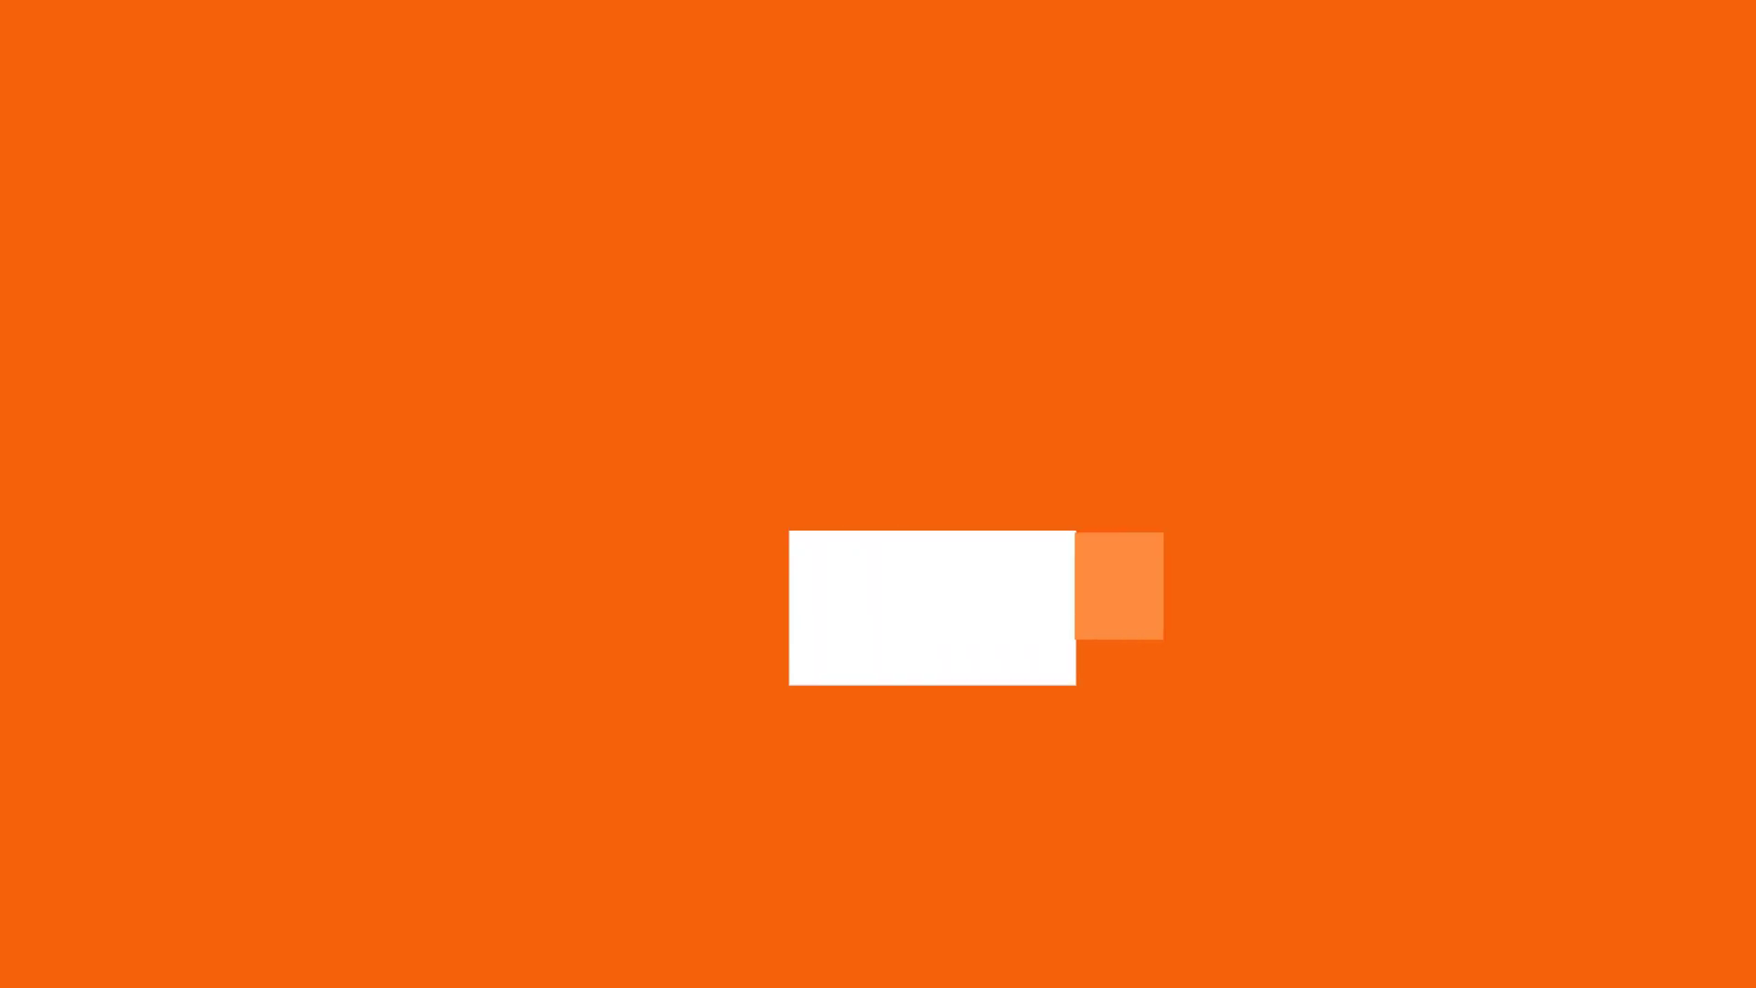